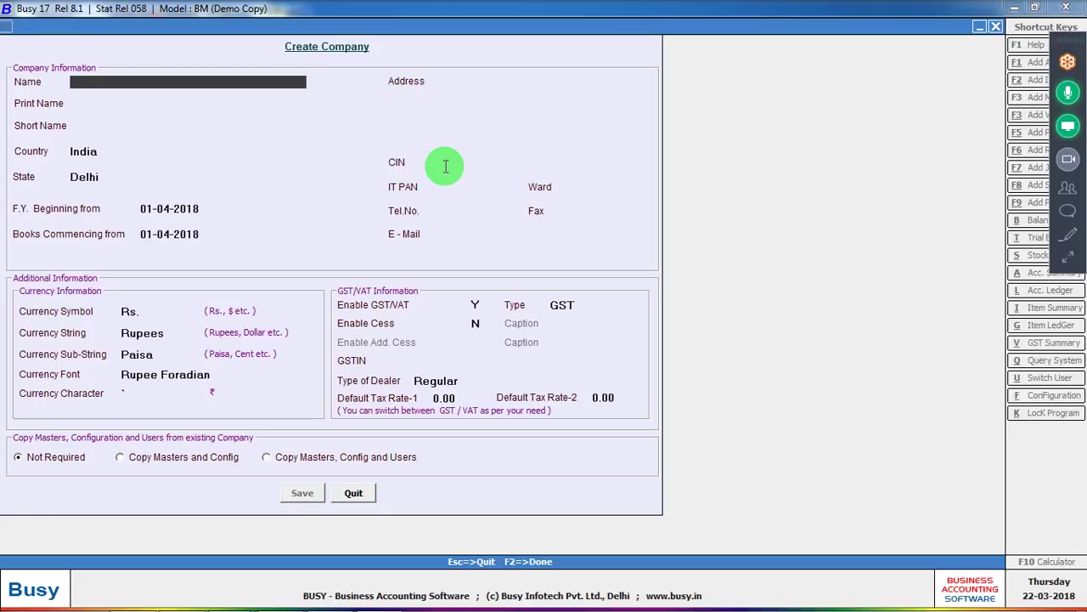
# Leave company creation and choose MS SQL as the database type in the BUSY model selection.
pyautogui.press('Escape')
pyautogui.click(51, 196)
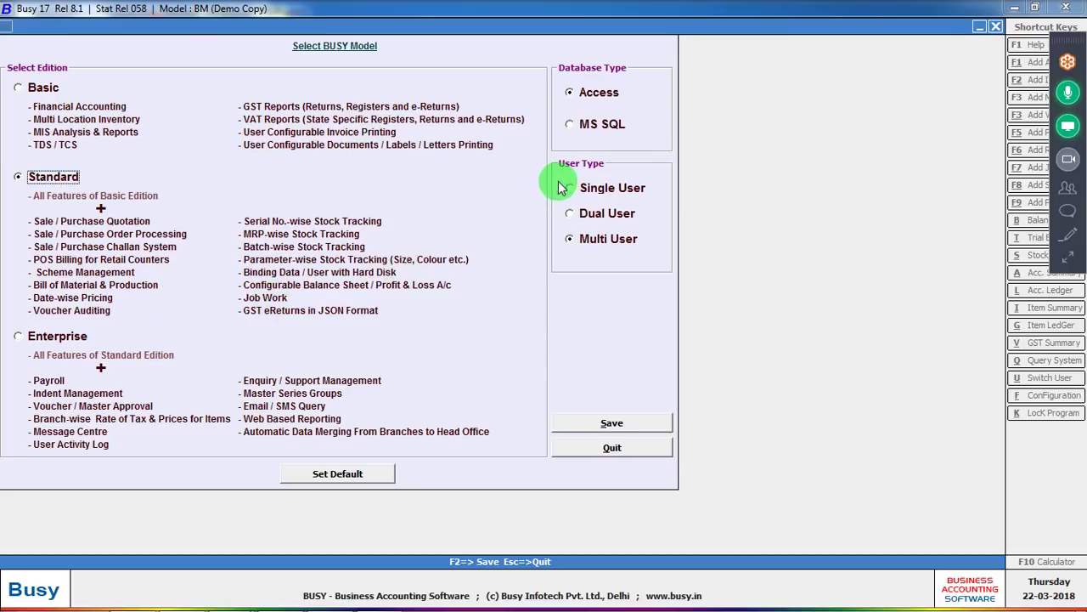
pyautogui.click(606, 125)
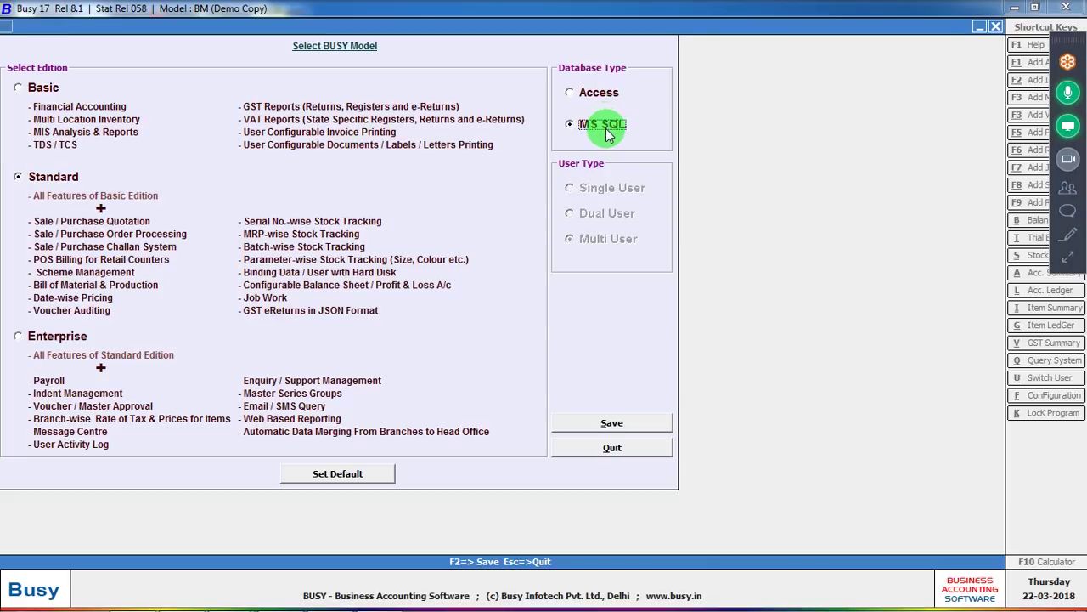
# Search Windows for Excel and launch Microsoft Excel 2010 with a blank workbook.
pyautogui.press('super')
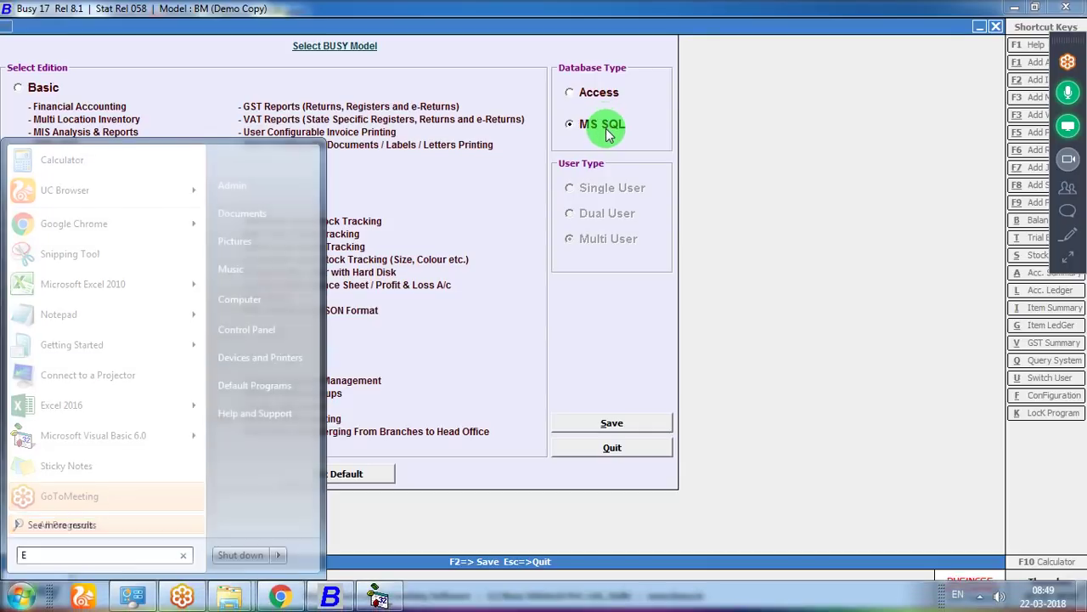
pyautogui.write('EX')
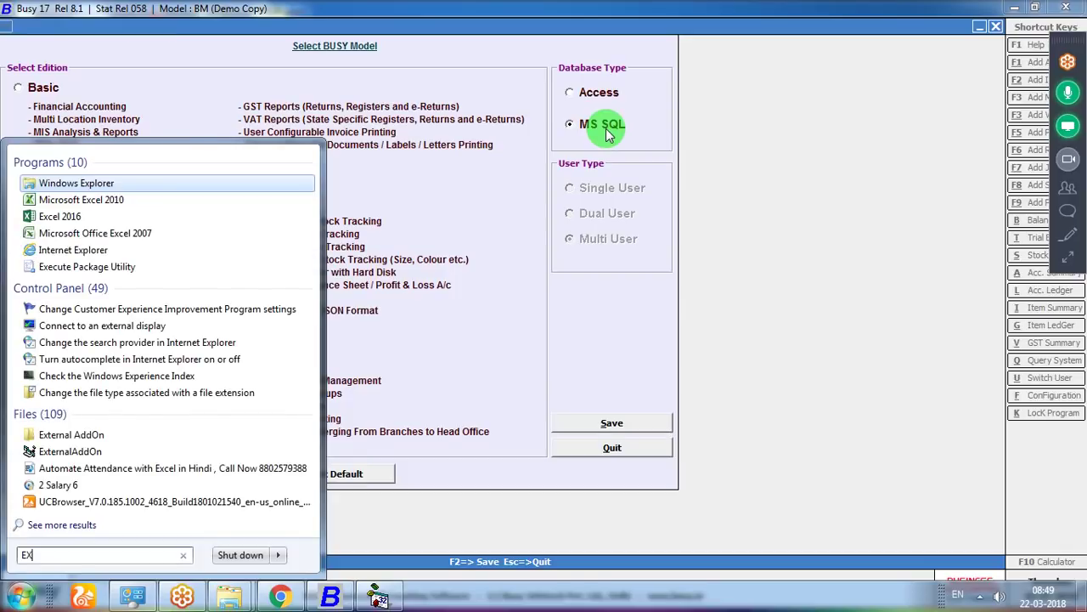
pyautogui.press('Escape')
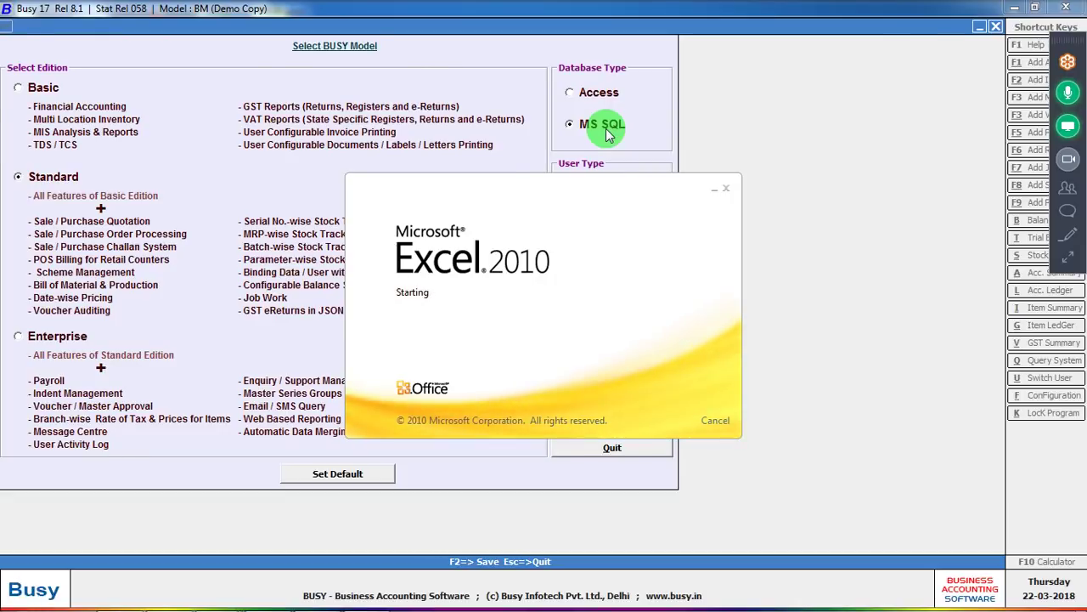
# Enter the heading Version in cell B3 of the blank worksheet.
pyautogui.press('Down')
pyautogui.press('Down')
pyautogui.press('Right')
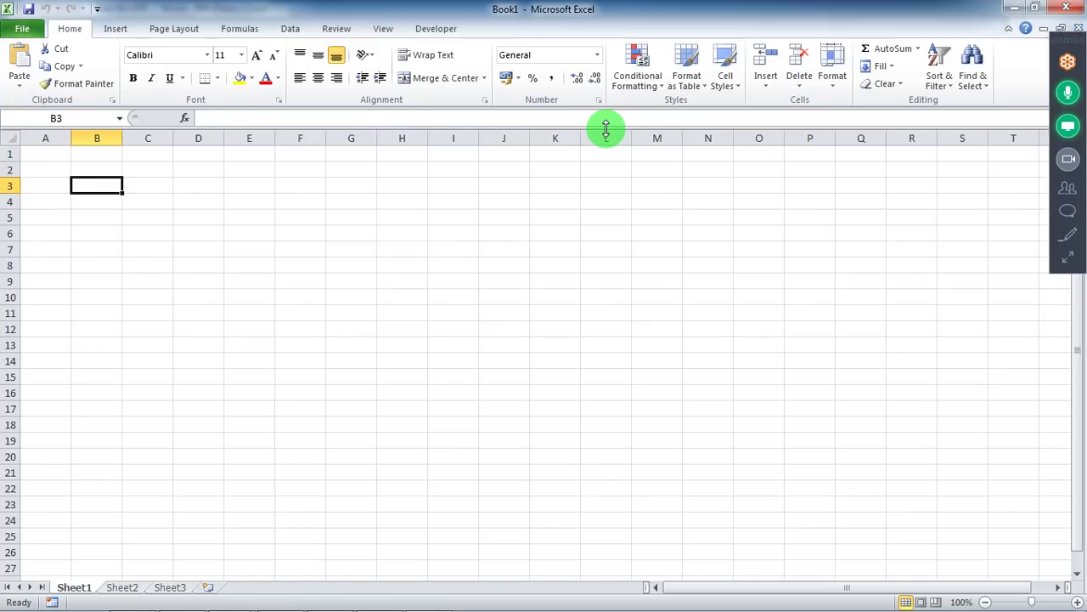
pyautogui.write('vER')
pyautogui.press('BackSpace')
pyautogui.press('BackSpace')
pyautogui.press('BackSpace')
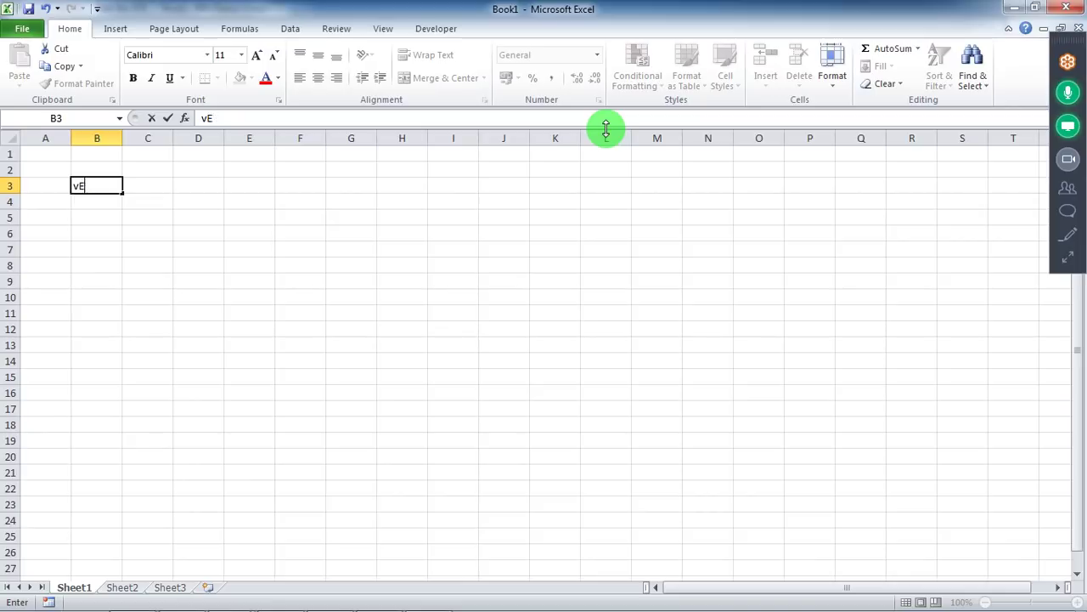
pyautogui.write('v')
pyautogui.press('BackSpace')
pyautogui.write('c')
pyautogui.press('BackSpace')
pyautogui.write('Vs')
pyautogui.press('BackSpace')
pyautogui.write('ersion')
pyautogui.press('Return')
# Enter the code B in cell B5 and dismiss the Office activation wizard.
pyautogui.press('Return')
pyautogui.write('B')
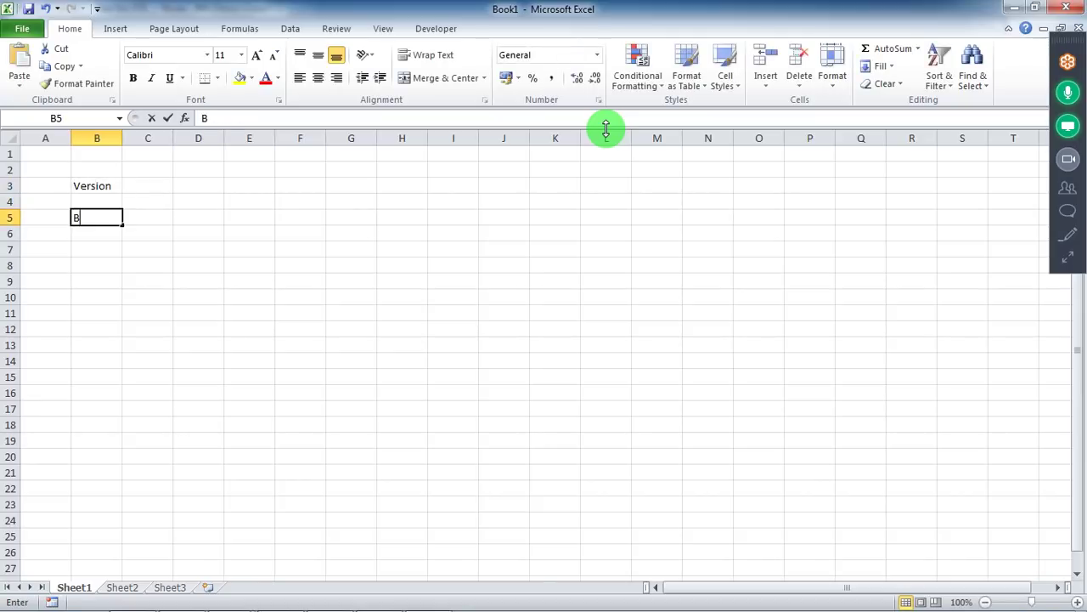
pyautogui.press('Return')
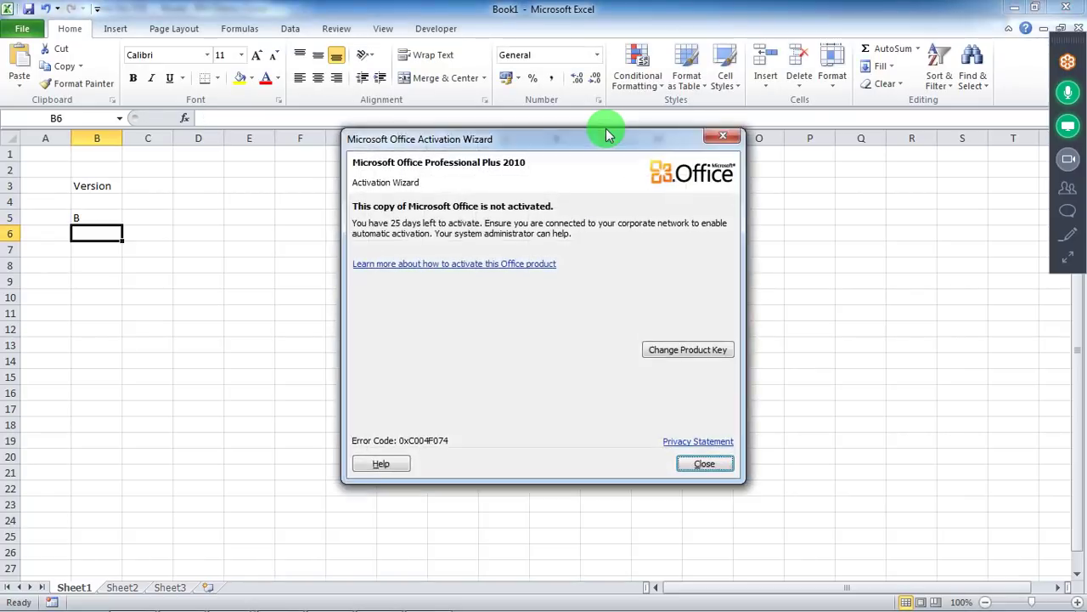
pyautogui.click(690, 466)
# Enter the codes BS, BD and BM in cells C5 to E5, beside B.
pyautogui.press('Up')
pyautogui.press('Up')
pyautogui.press('Right')
pyautogui.press('Down')
pyautogui.write('B')
pyautogui.press('BackSpace')
pyautogui.write('BS')
pyautogui.press('Return')
pyautogui.press('Up')
pyautogui.press('Right')
pyautogui.write('BD')
pyautogui.press('Return')
pyautogui.press('Up')
pyautogui.press('Right')
pyautogui.write('BM')
pyautogui.press('Return')
# Start the row below with S in cell B6 and SS in cell C6.
pyautogui.press('Up')
pyautogui.press('Left')
pyautogui.press('Left')
pyautogui.press('Left')
pyautogui.press('Down')
pyautogui.write('S')
pyautogui.press('Return')
pyautogui.press('Up')
pyautogui.press('Right')
pyautogui.write('SS')
pyautogui.press('Return')
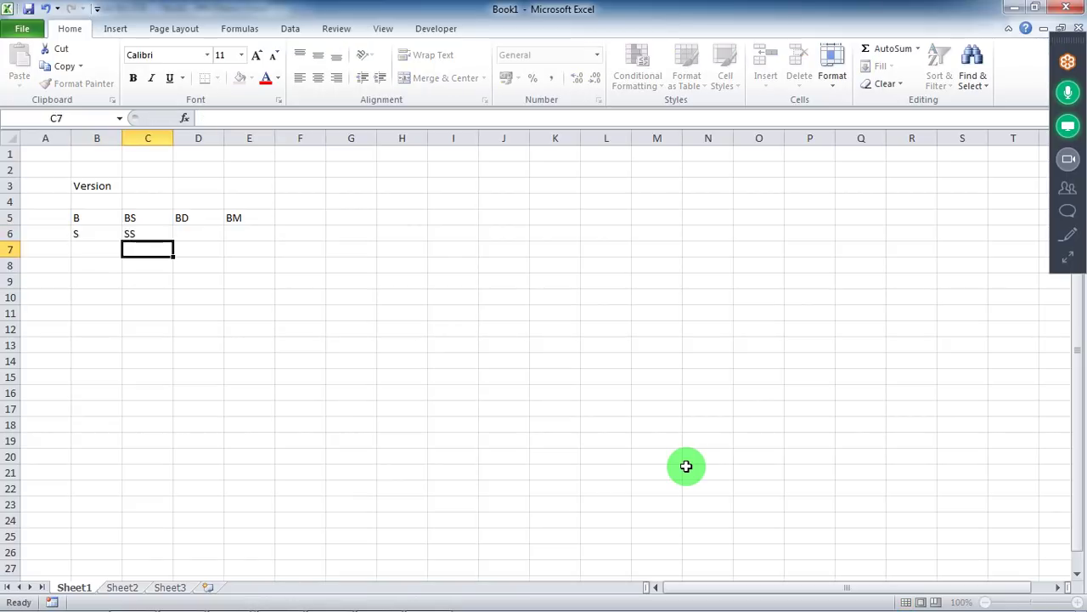
# Continue row 6 with the codes SD, SM and SC in cells D6 to F6.
pyautogui.press('Up')
pyautogui.press('Right')
pyautogui.write('SD')
pyautogui.press('Return')
pyautogui.press('Up')
pyautogui.press('Right')
pyautogui.write('SM')
pyautogui.press('Return')
pyautogui.press('Up')
pyautogui.press('Right')
pyautogui.write('SC')
pyautogui.press('Return')
# Start row 7 with E in cell B7 and ES in cell C7.
pyautogui.press('Left')
pyautogui.press('Left')
pyautogui.press('Left')
pyautogui.press('Left')
pyautogui.write('E')
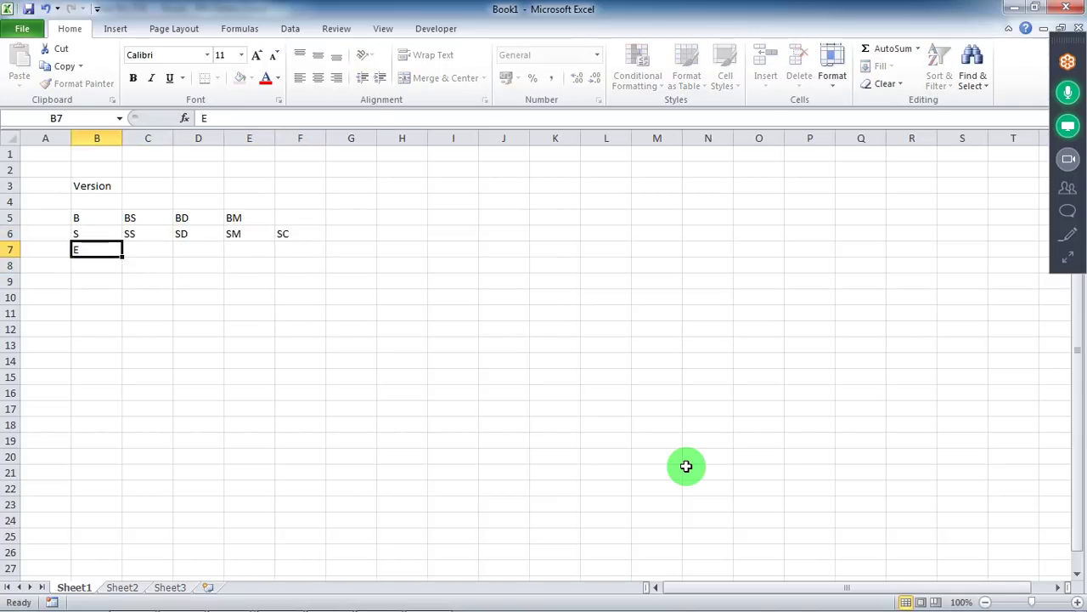
pyautogui.press('Right')
pyautogui.write('SS')
pyautogui.press('BackSpace')
pyautogui.press('BackSpace')
pyautogui.write('ES')
pyautogui.press('Return')
# Continue row 7 with the codes ED, EM and EC in cells D7 to F7.
pyautogui.press('Up')
pyautogui.press('Right')
pyautogui.write('ED')
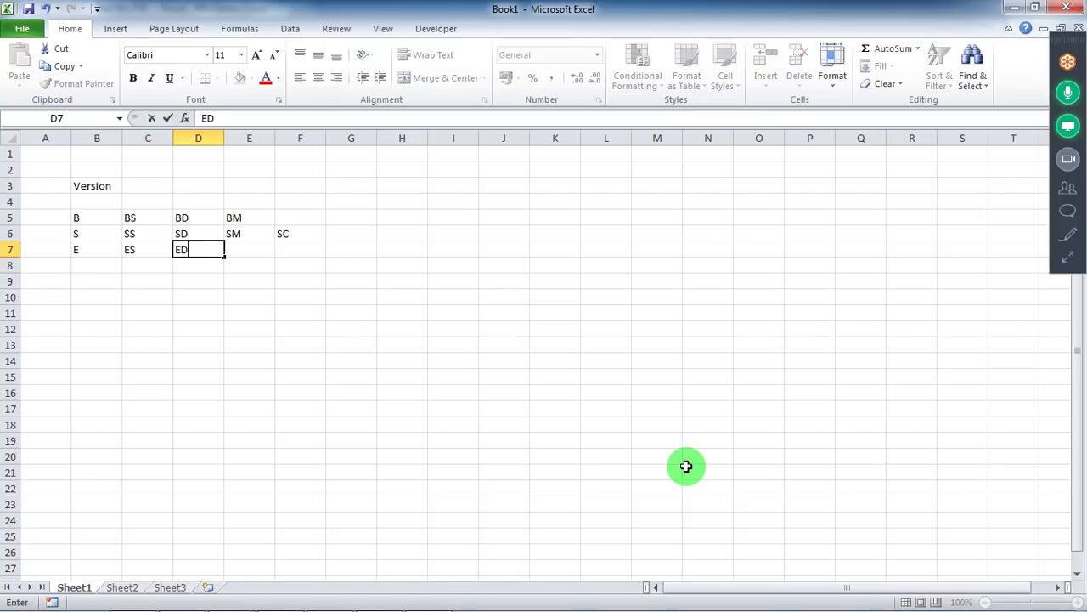
pyautogui.press('Return')
pyautogui.press('Up')
pyautogui.press('Right')
pyautogui.write('EM')
pyautogui.press('Return')
pyautogui.press('Up')
pyautogui.press('Right')
pyautogui.write('EC')
pyautogui.press('Return')
# Try the label CLIENT in cell G7, beside EC, and clear it again.
pyautogui.press('Up')
pyautogui.press('Right')
pyautogui.write('C')
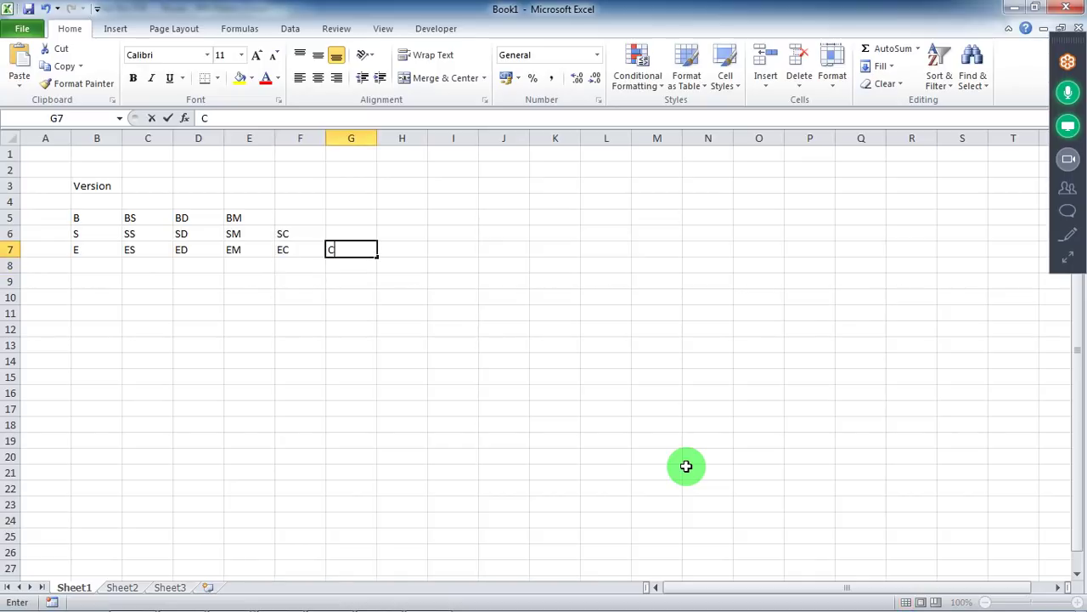
pyautogui.write('LIENT')
pyautogui.press('Return')
pyautogui.write('1')
pyautogui.press('BackSpace')
pyautogui.press('Escape')
pyautogui.press('Up')
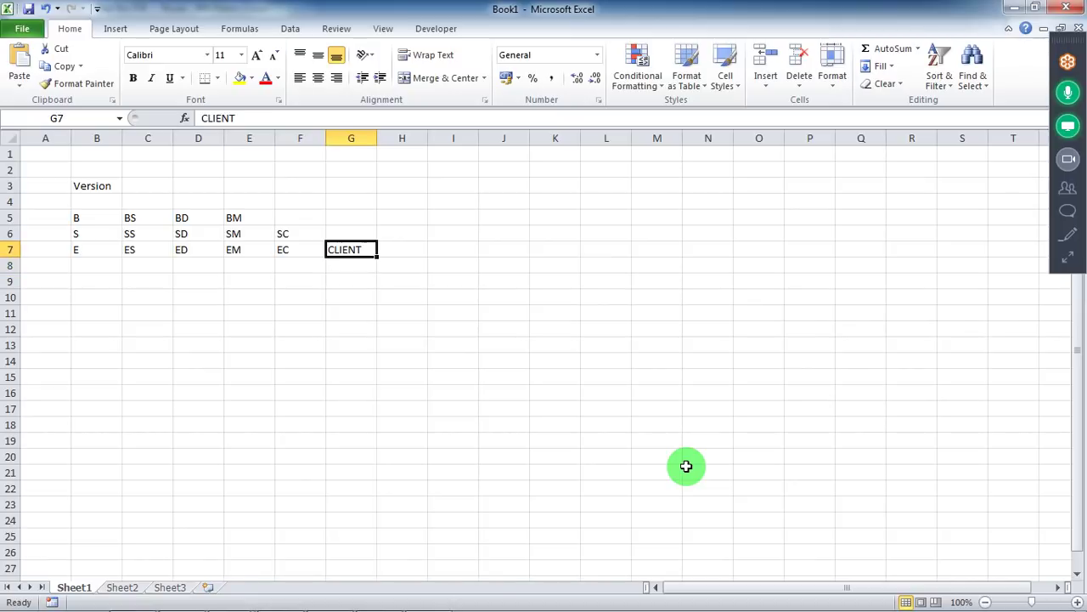
# Launch Remote Desktop Connection with mstsc and try to connect to the computer Admin-pc.
pyautogui.press('super+r')
pyautogui.write('MS')
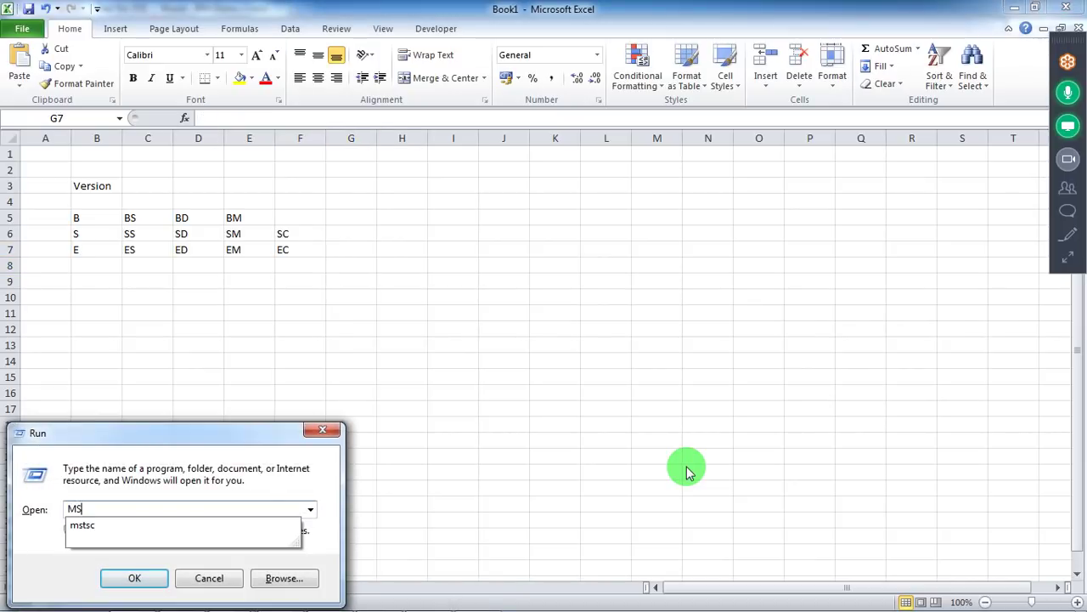
pyautogui.press('Down')
pyautogui.press('Return')
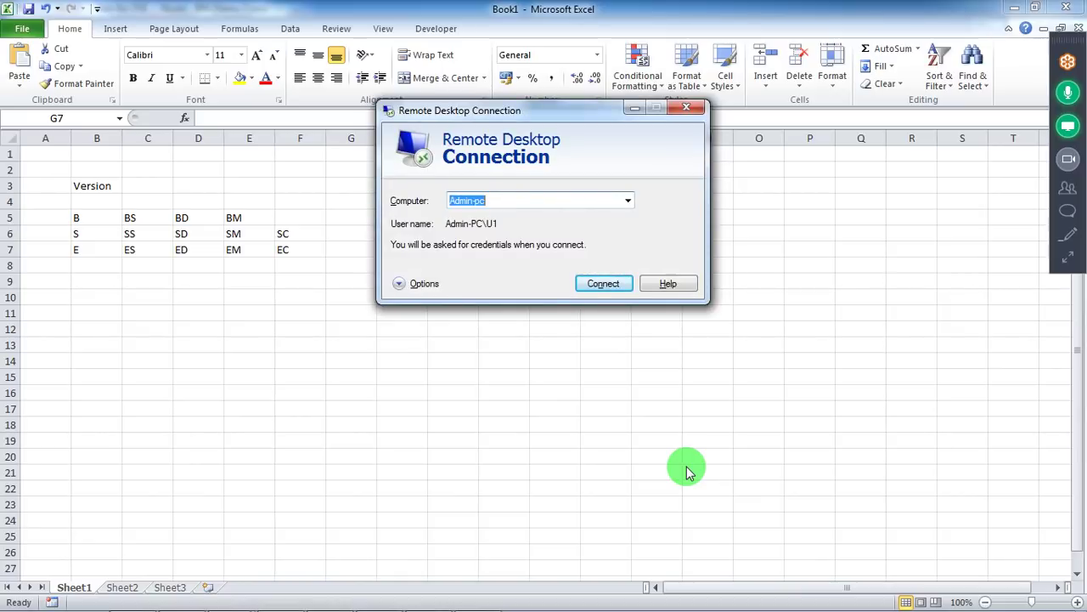
pyautogui.click(593, 285)
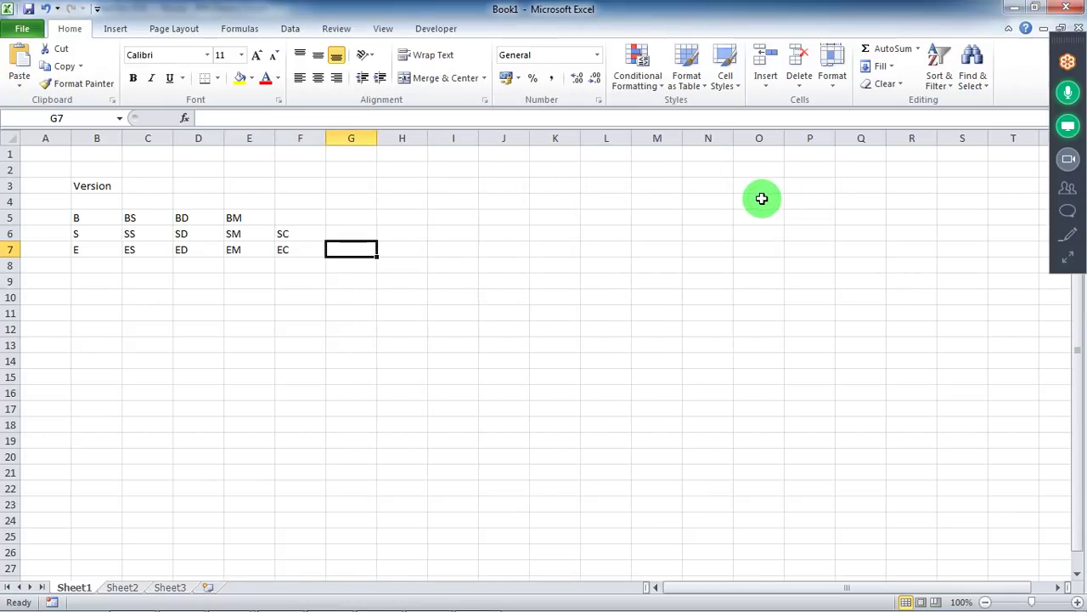
# Switch to Busy 17 to view the model selection screen and return to the Excel sheet.
pyautogui.hotkey('alt', 'Tab')
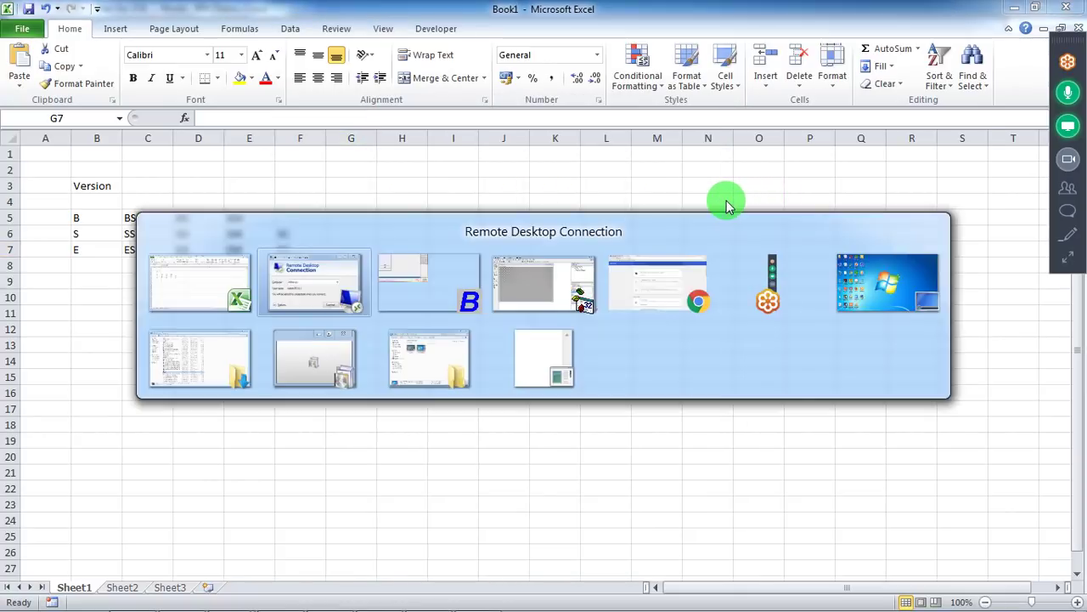
pyautogui.hotkey('alt', 'Tab')
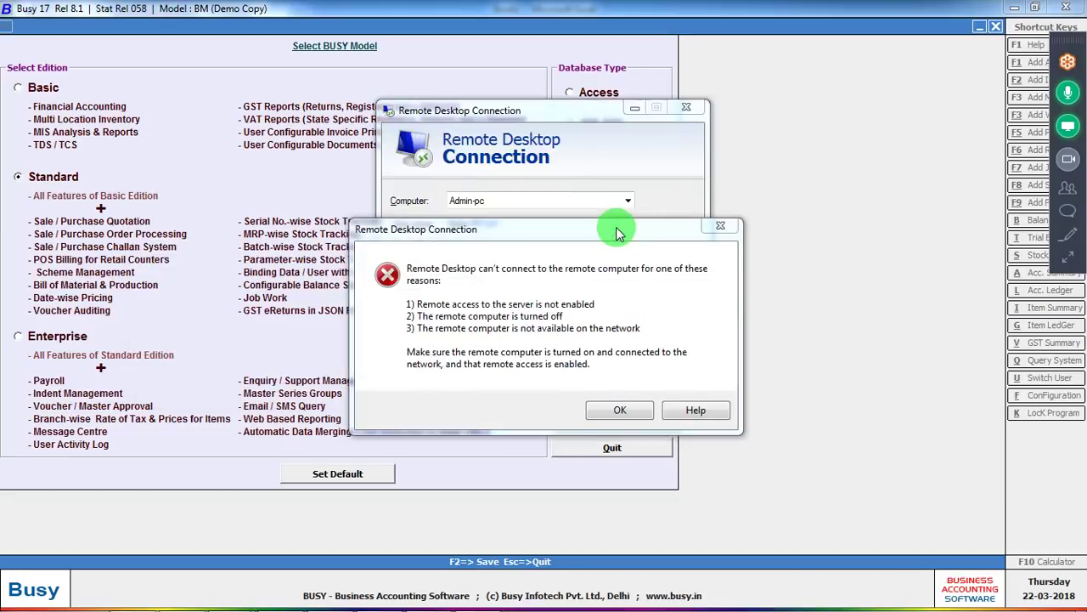
pyautogui.hotkey('alt', 'Tab')
pyautogui.hotkey('alt', 'Tab')
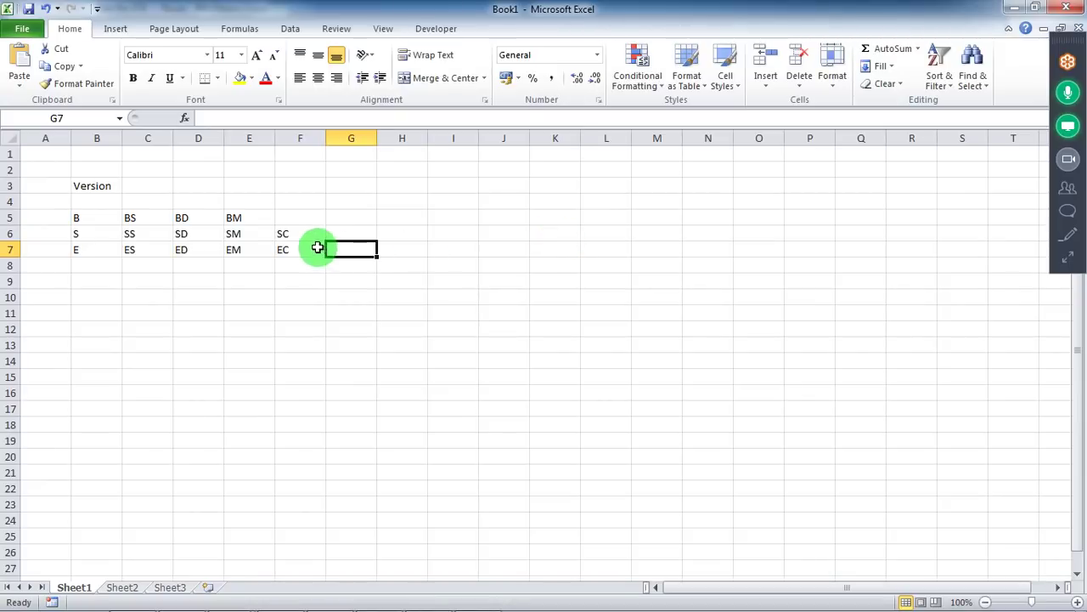
# Review the SC and EC codes in cells F6 and F7 against the empty cell above them.
pyautogui.click(298, 259)
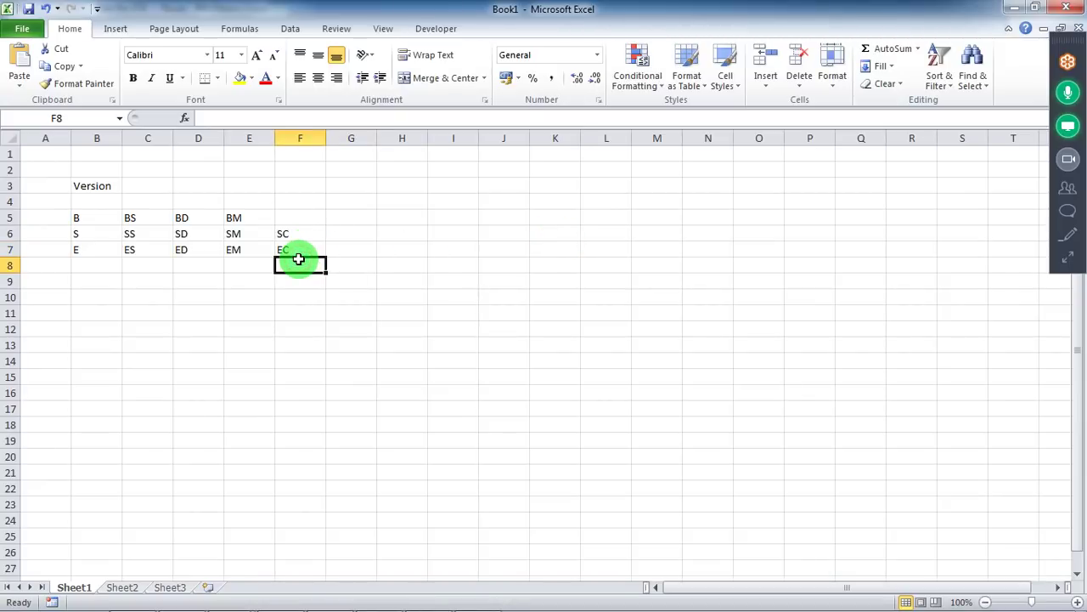
pyautogui.click(299, 224)
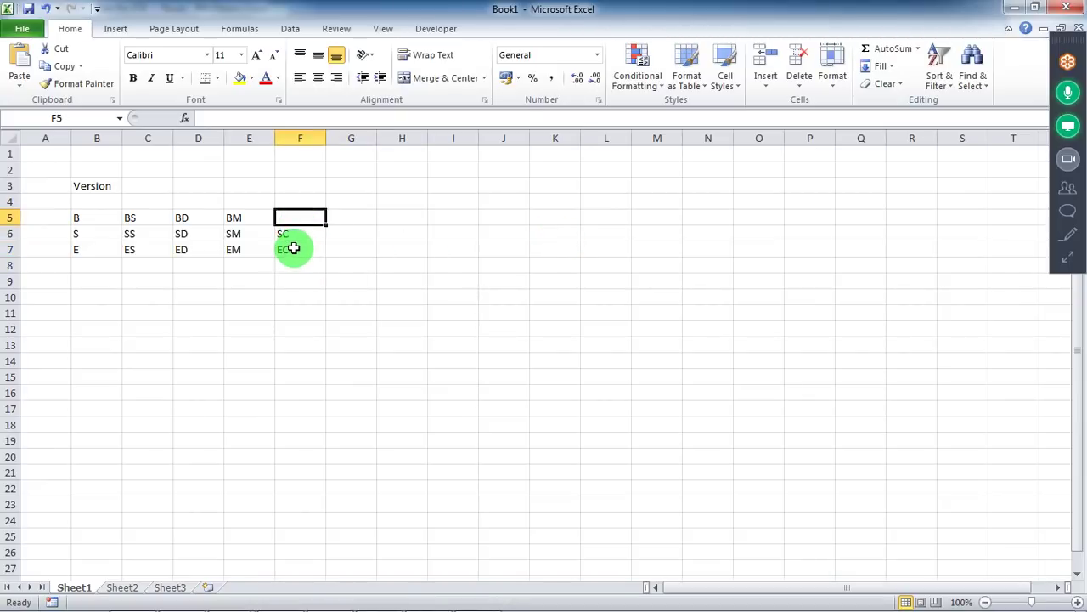
pyautogui.click(301, 254)
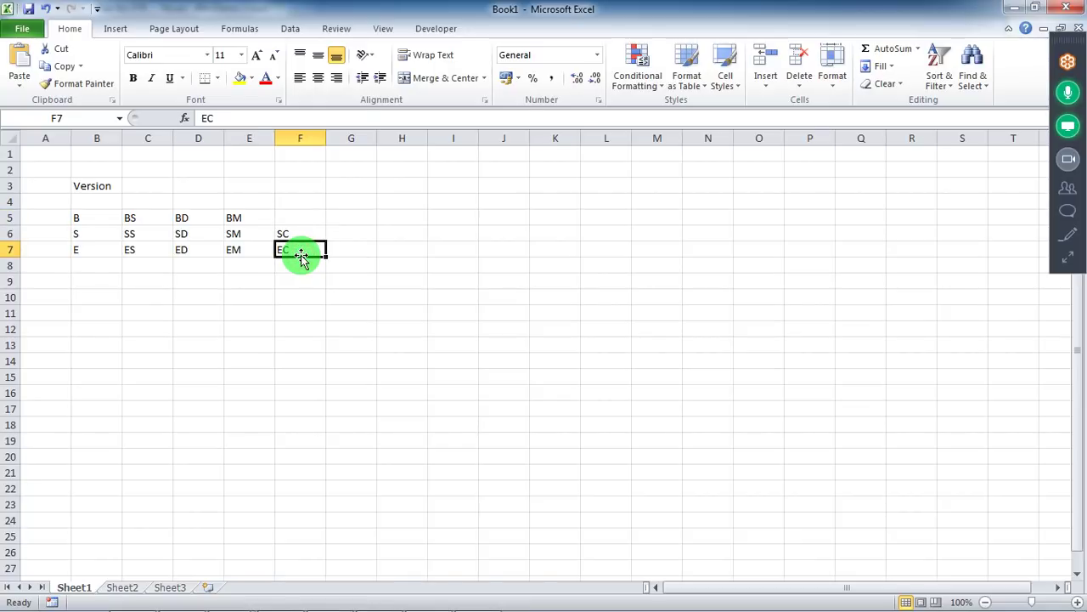
pyautogui.click(289, 231)
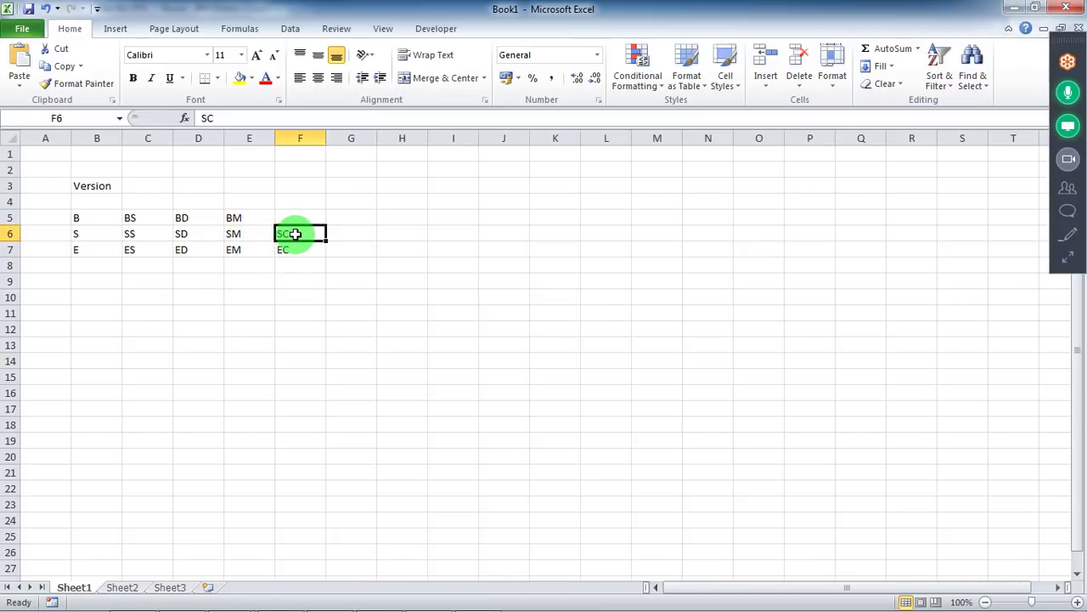
pyautogui.click(308, 250)
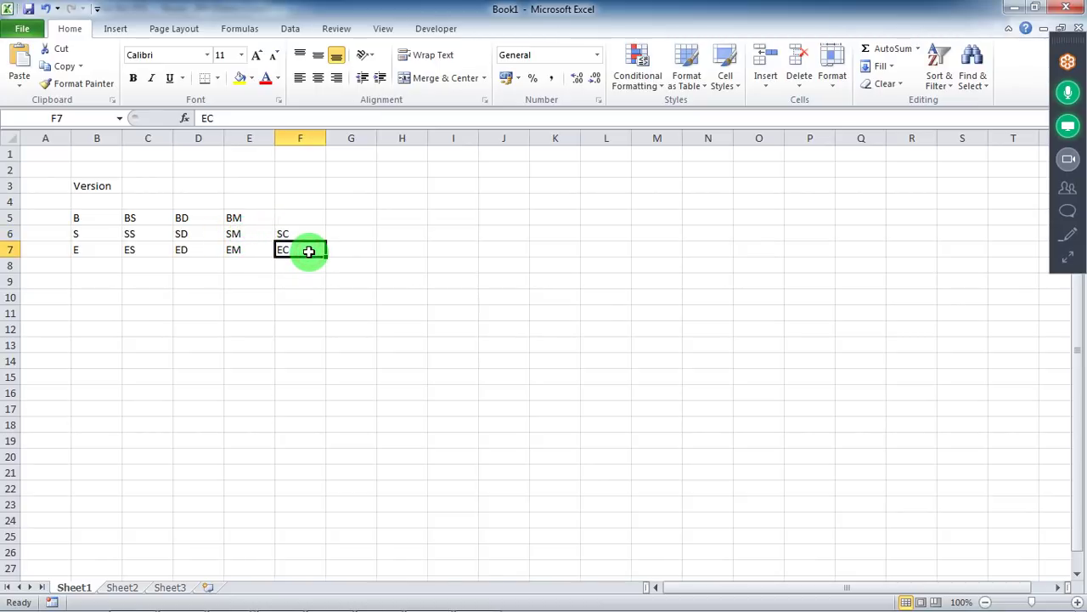
# Switch to Busy 17, leave the model selection without saving and exit the program.
pyautogui.hotkey('alt', 'Tab')
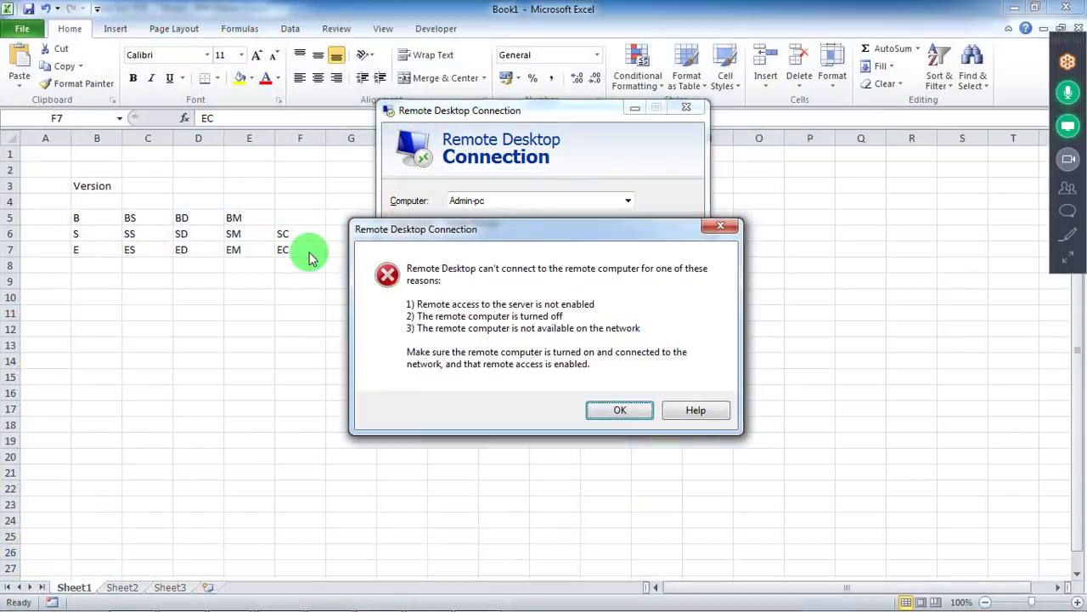
pyautogui.hotkey('alt', 'Tab')
pyautogui.hotkey('alt', 'Tab')
pyautogui.press('Escape')
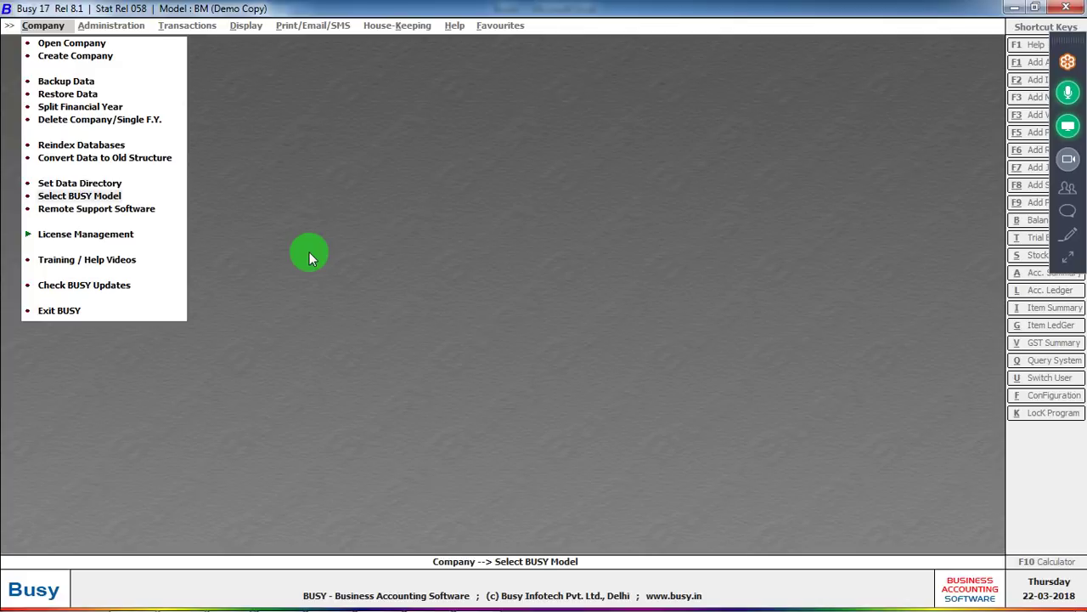
pyautogui.press('Down')
pyautogui.press('Down')
pyautogui.press('Down')
pyautogui.press('Down')
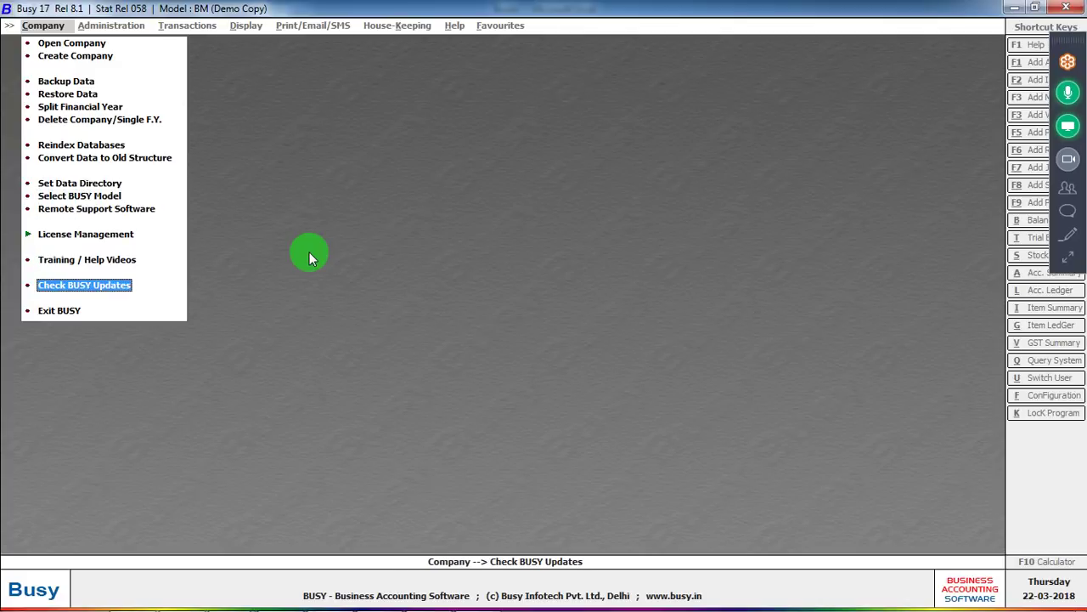
pyautogui.press('Down')
pyautogui.press('Return')
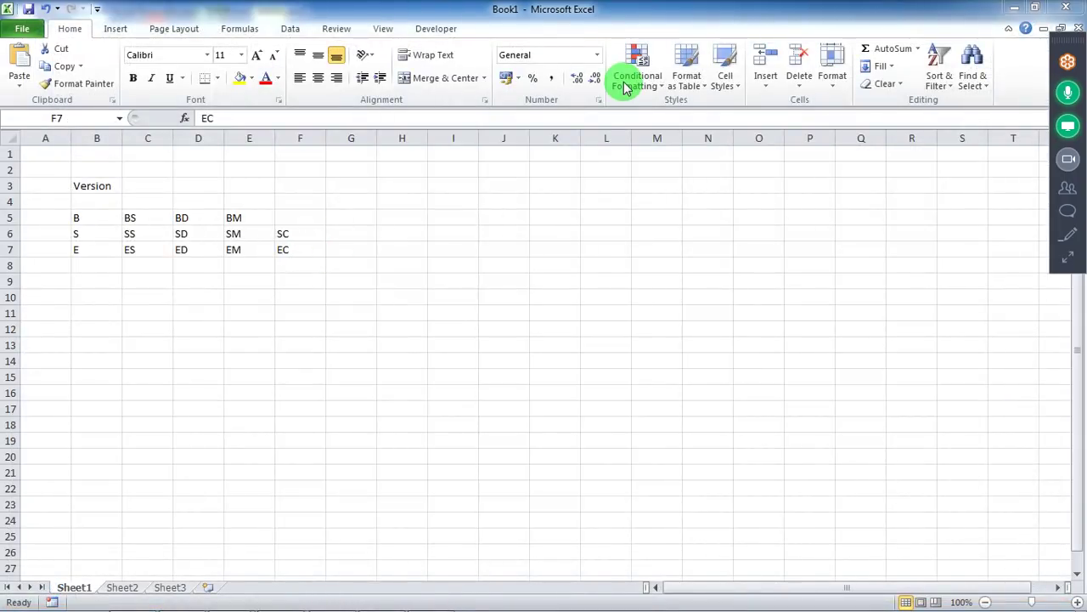
# Relaunch Busy 17 from the desktop and acknowledge its security notice.
pyautogui.press('super+d')
pyautogui.doubleClick(270, 104)
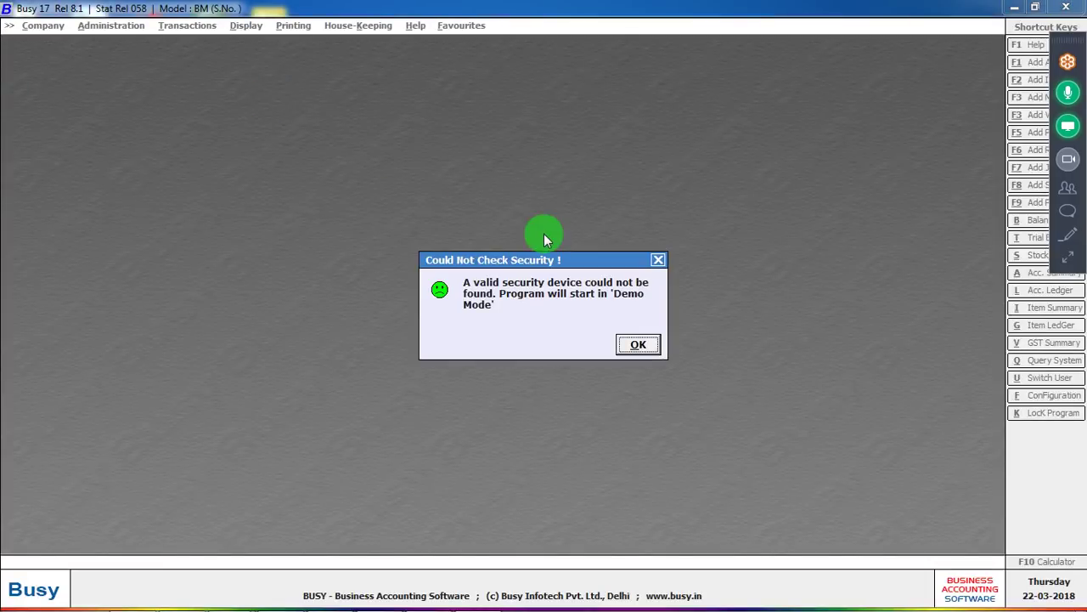
pyautogui.click(639, 343)
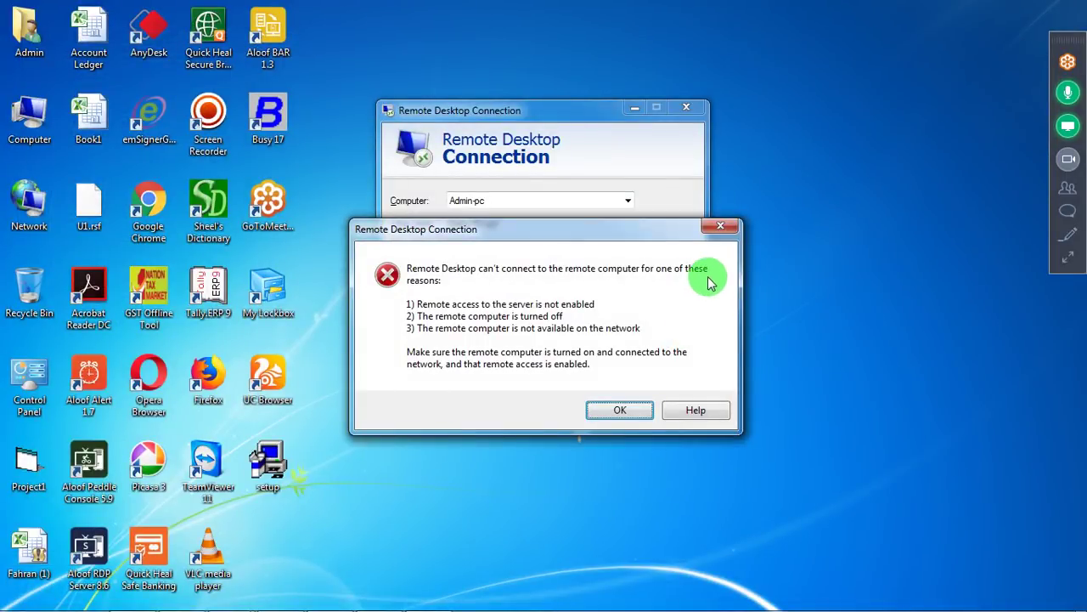
# Dismiss the Remote Desktop error and close the Remote Desktop Connection window.
pyautogui.click(721, 226)
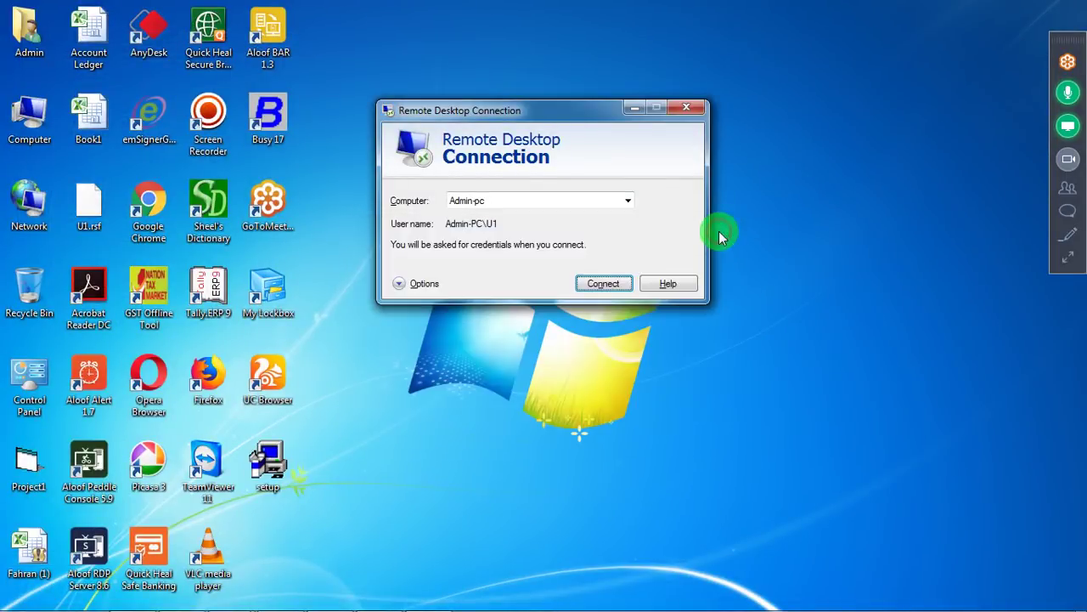
pyautogui.click(687, 107)
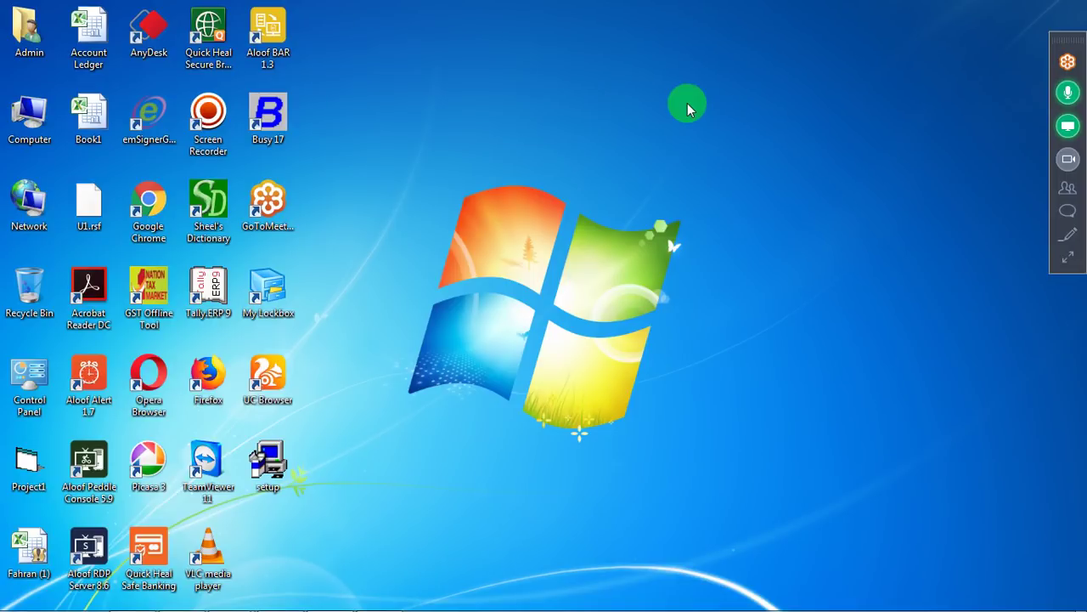
# Create a desktop shortcut that points to C:\BusyWin\Busy17.exe and keep the suggested name Busy17.
pyautogui.rightClick(688, 106)
pyautogui.moveTo(725, 246)
pyautogui.moveTo(727, 268)
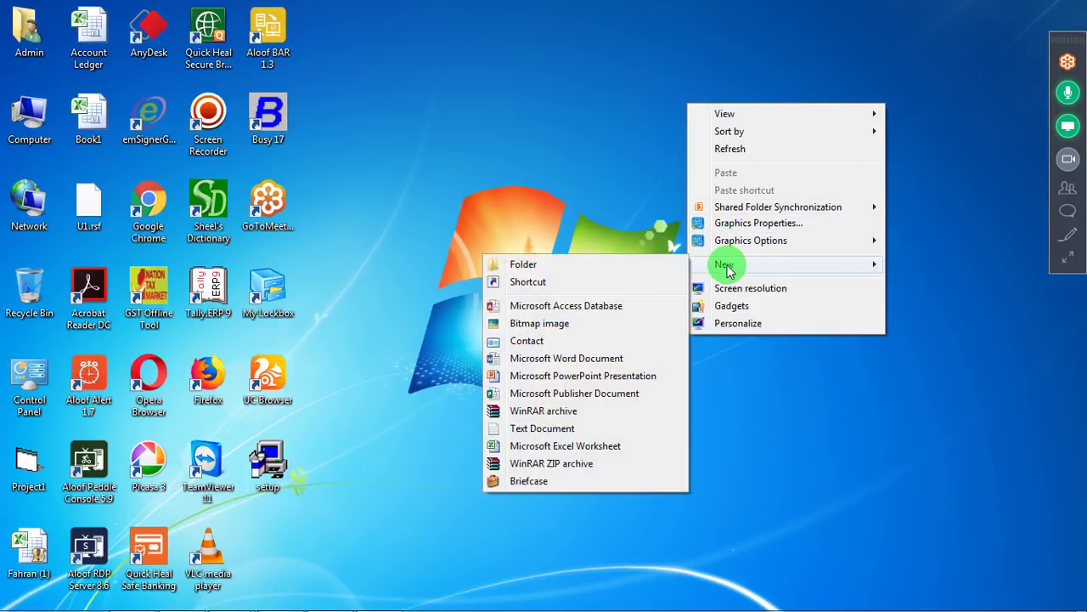
pyautogui.click(646, 282)
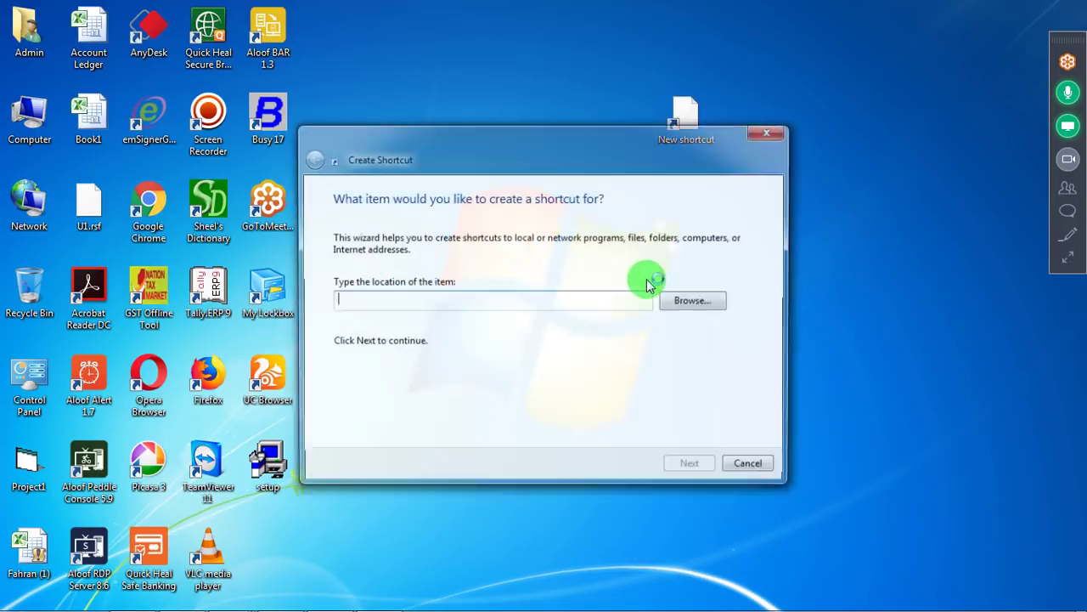
pyautogui.click(667, 301)
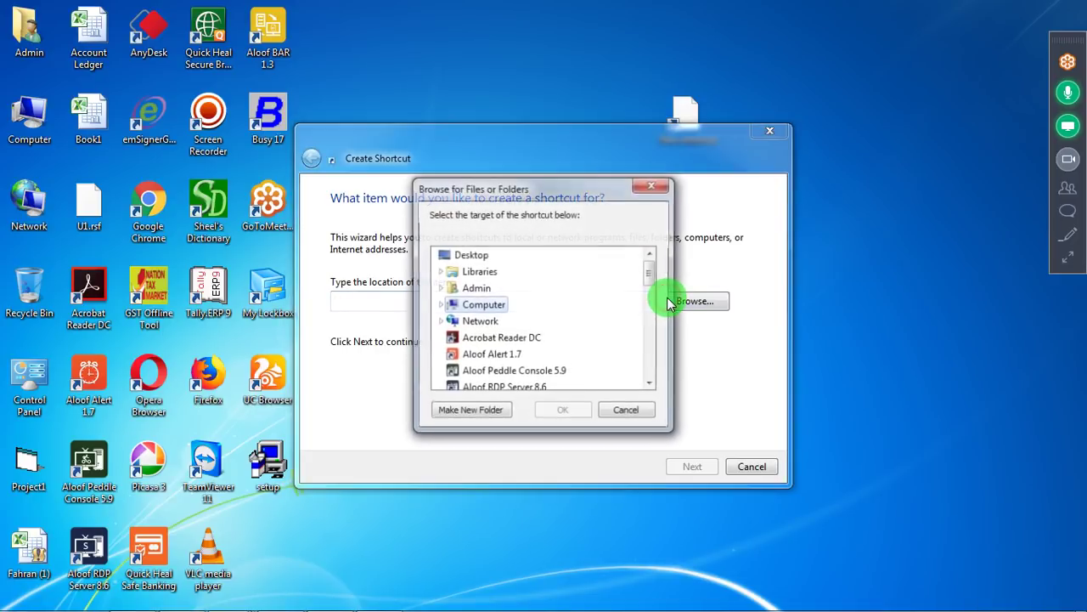
pyautogui.click(437, 306)
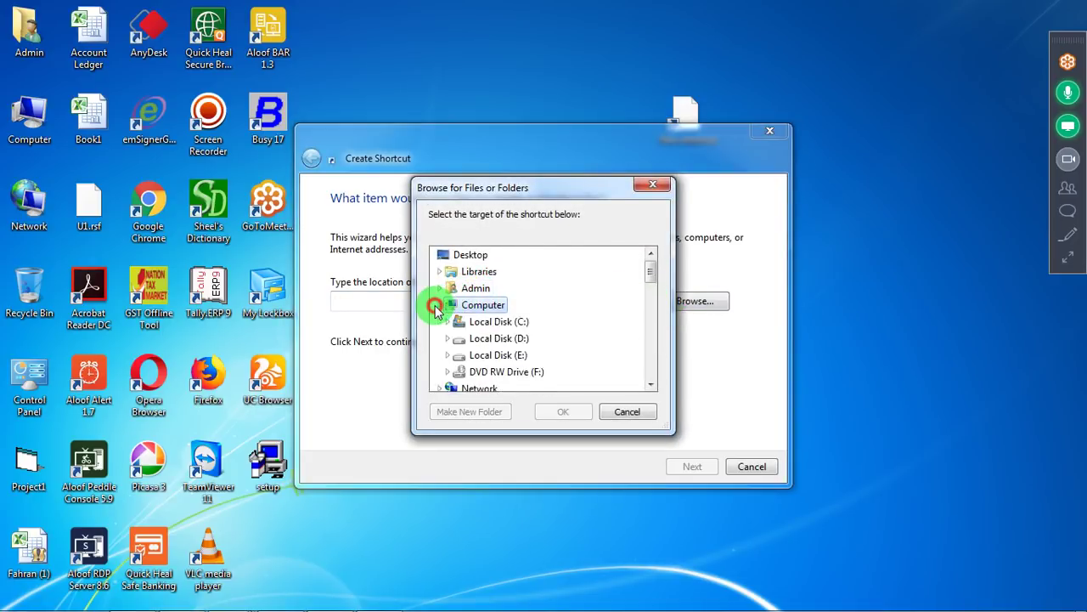
pyautogui.click(450, 319)
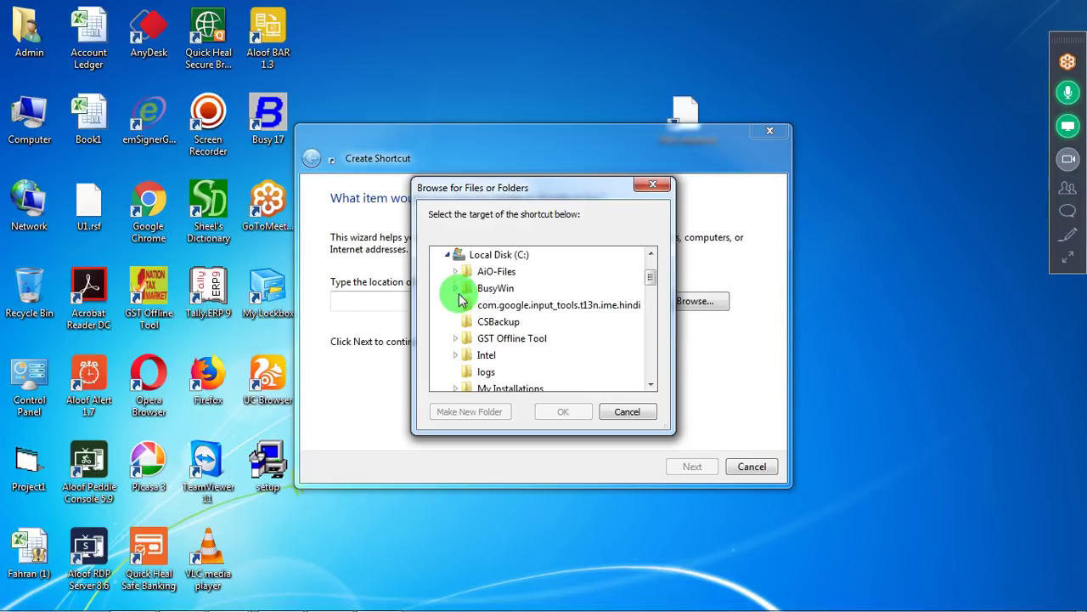
pyautogui.doubleClick(465, 288)
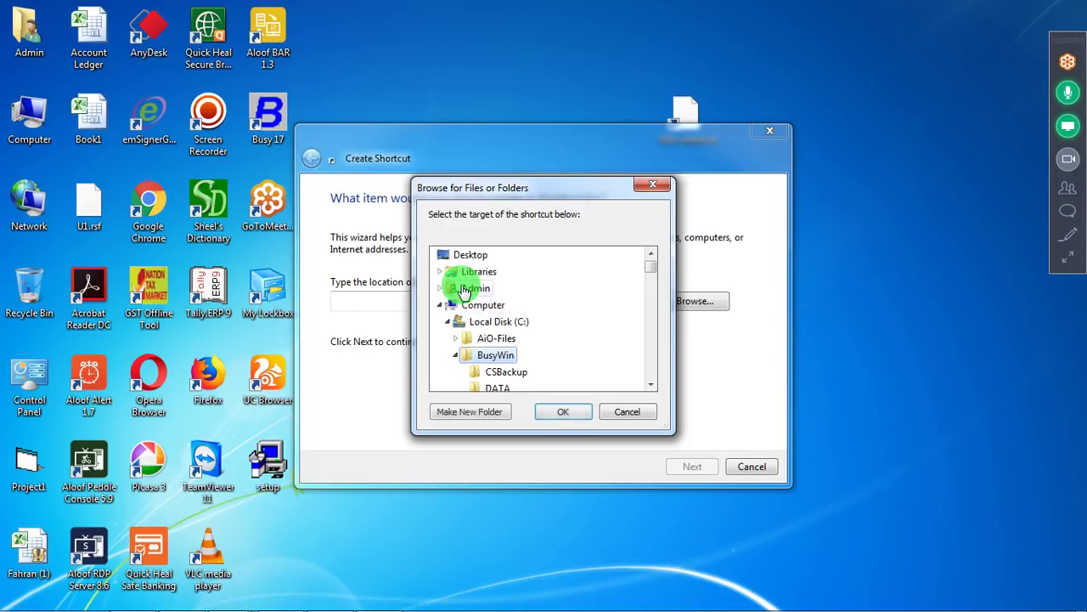
pyautogui.click(651, 384)
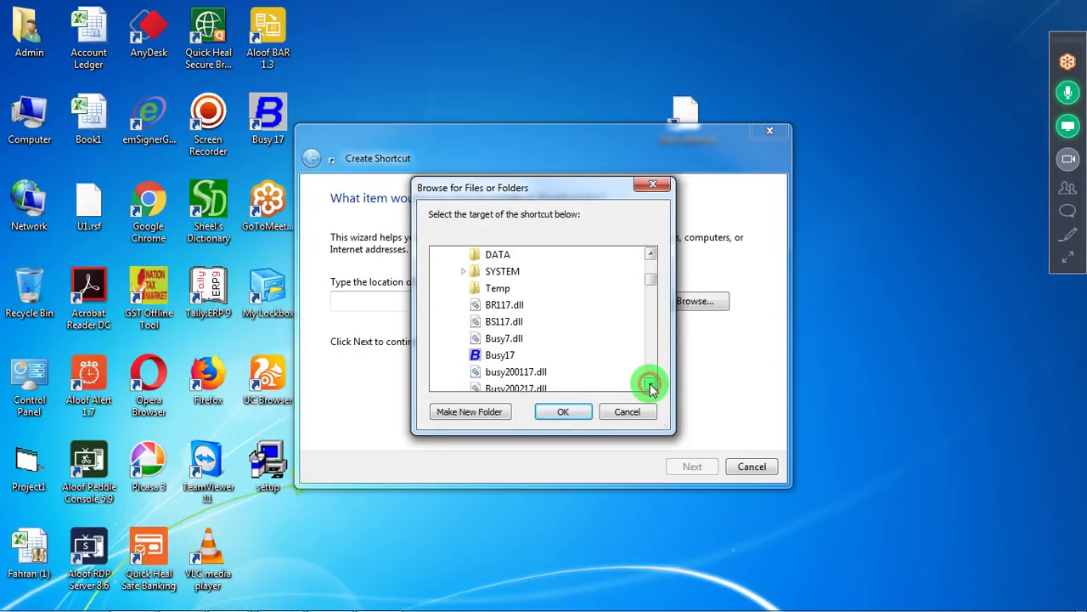
pyautogui.click(517, 356)
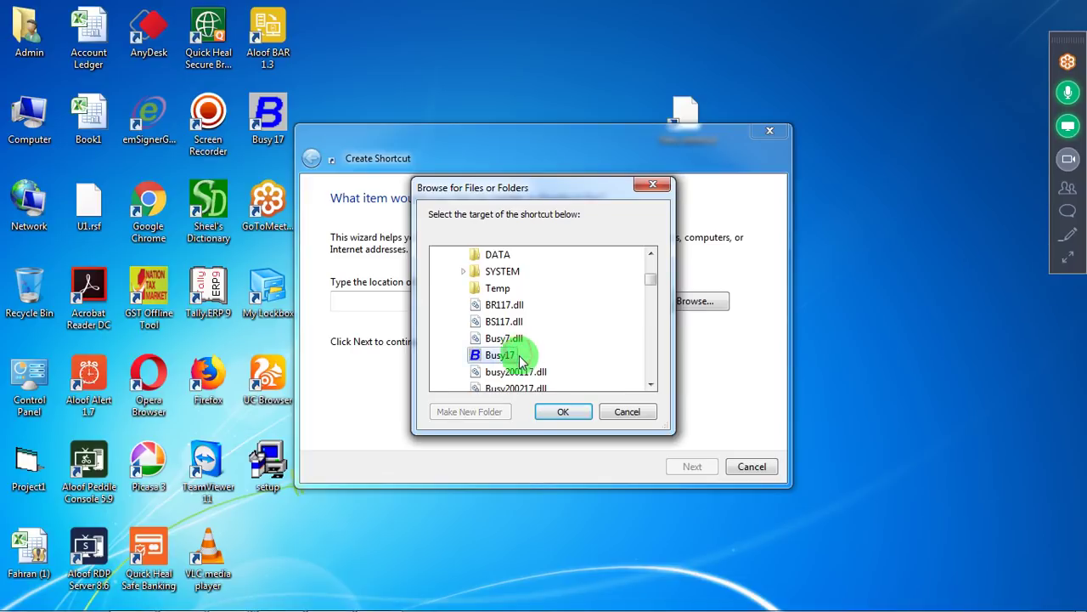
pyautogui.click(562, 411)
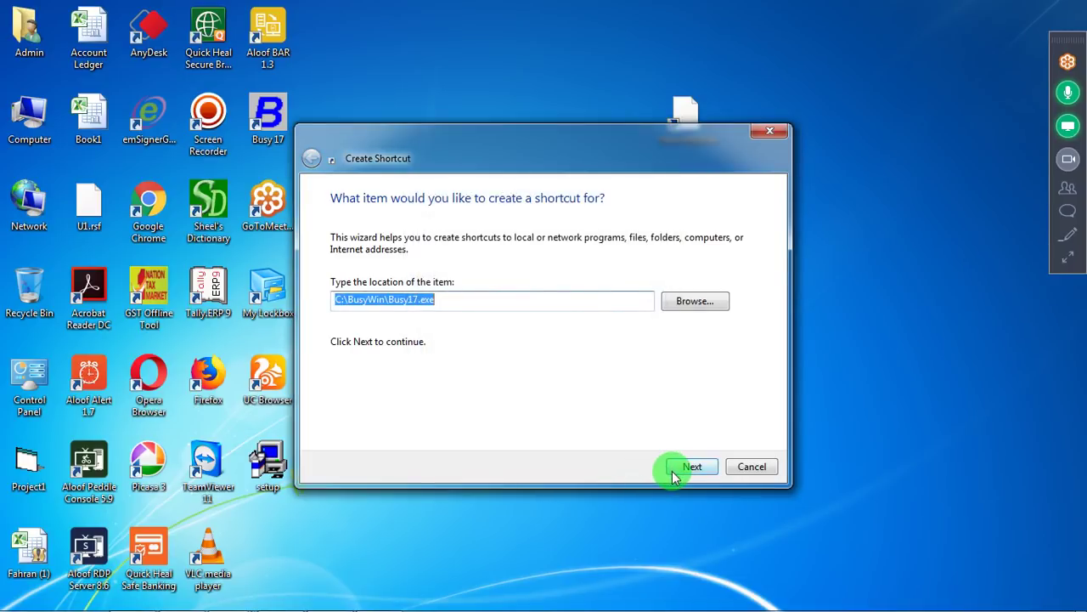
pyautogui.click(690, 467)
pyautogui.click(690, 467)
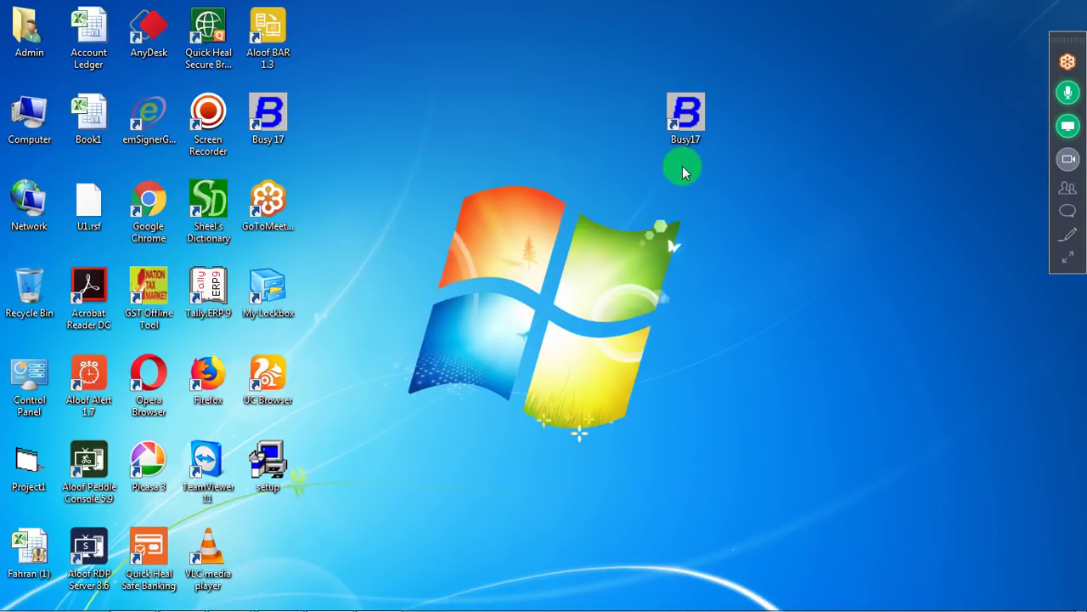
# Delete the new Busy17 shortcut from the desktop, moving it to the Recycle Bin.
pyautogui.rightClick(687, 145)
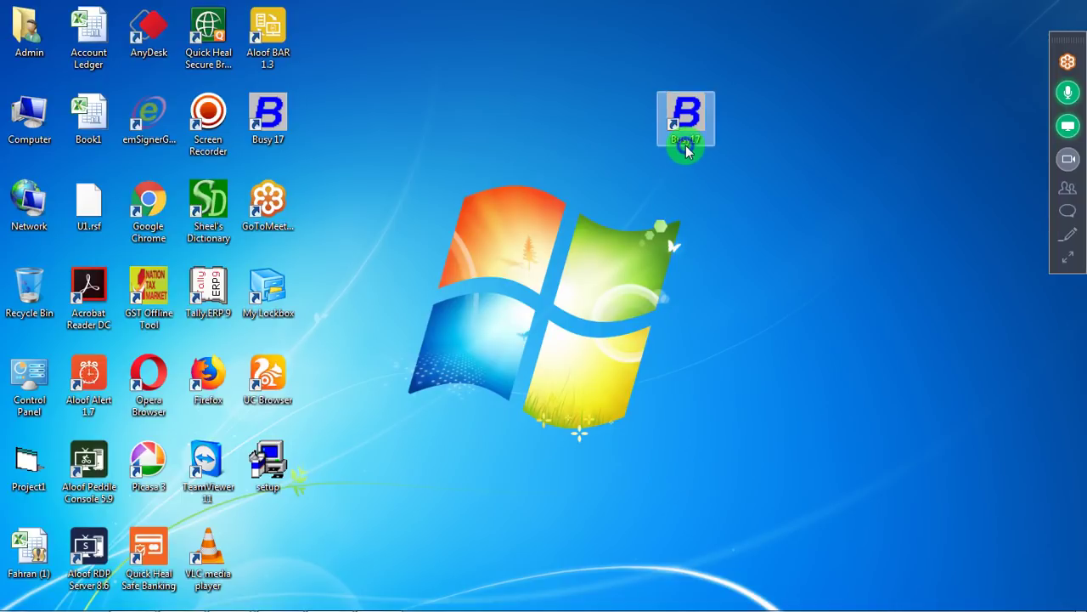
pyautogui.click(725, 472)
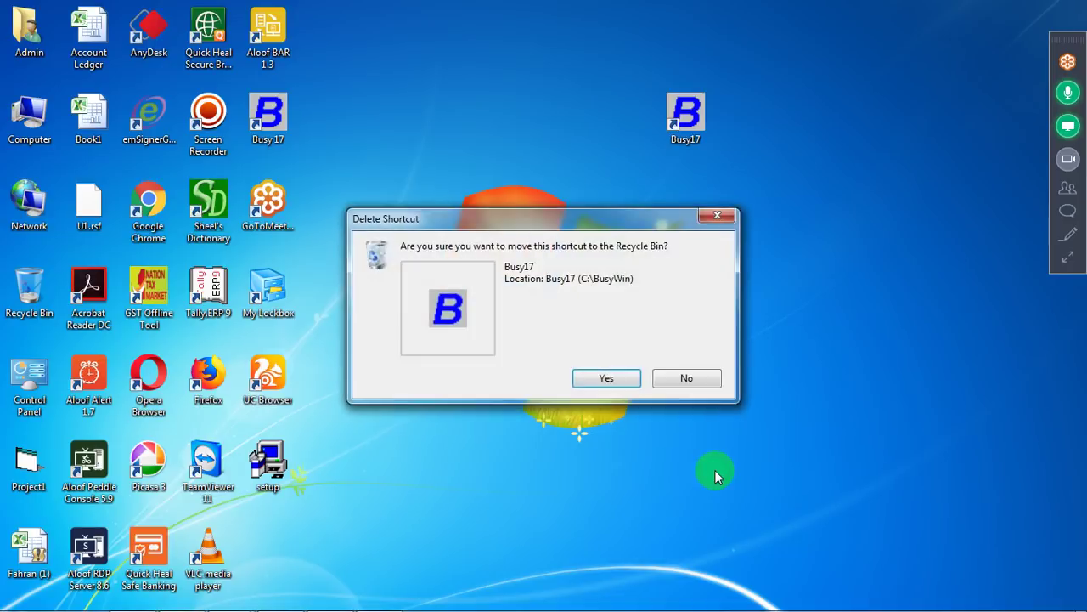
pyautogui.press('Return')
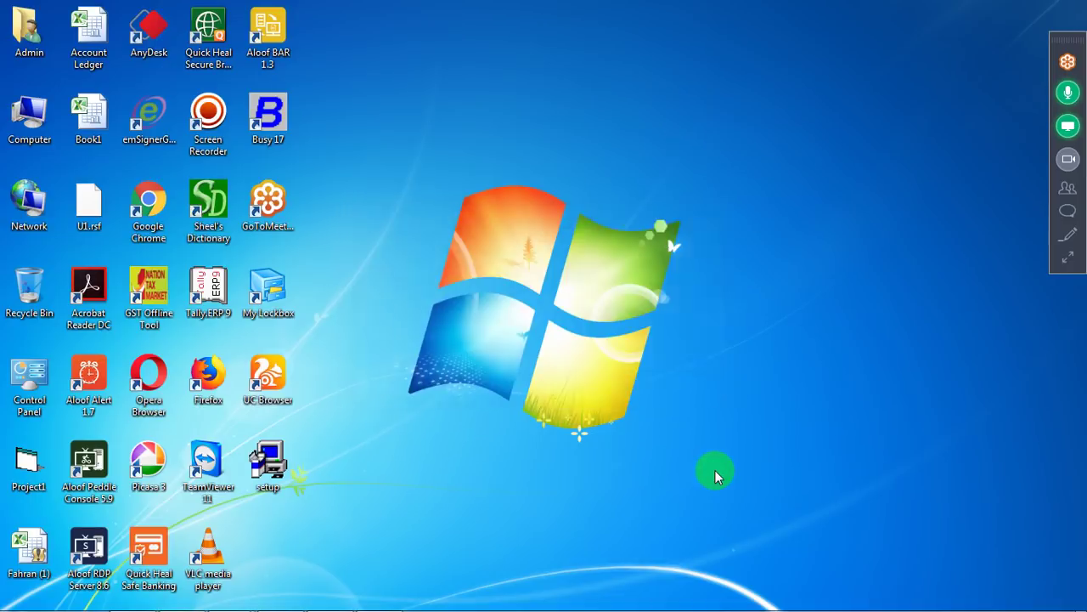
# Start a new desktop shortcut and choose Busy17 in the BusyWin folder on drive C as its target.
pyautogui.rightClick(635, 148)
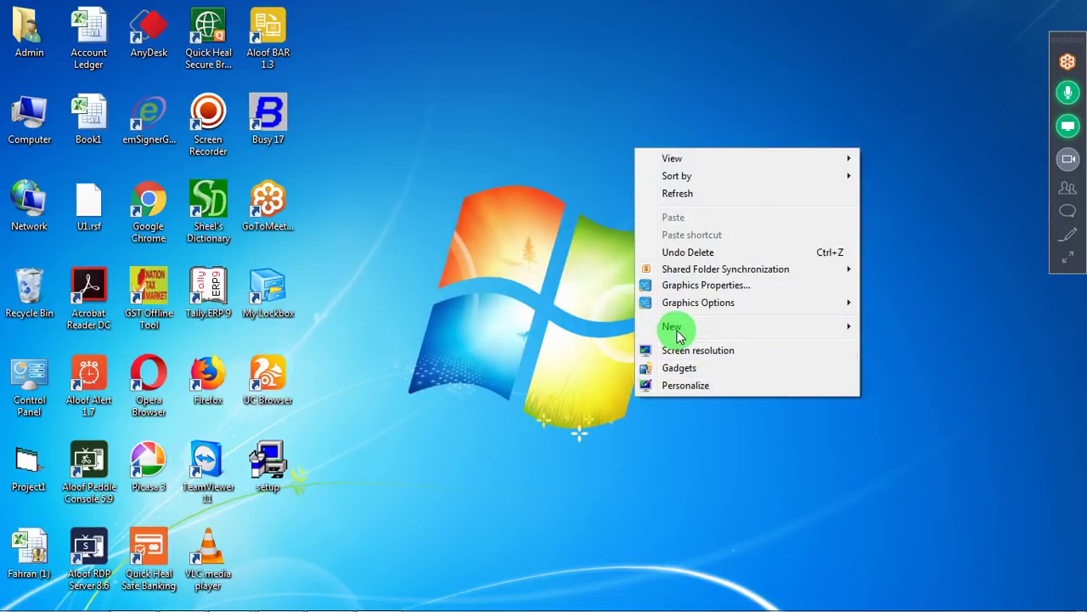
pyautogui.moveTo(675, 328)
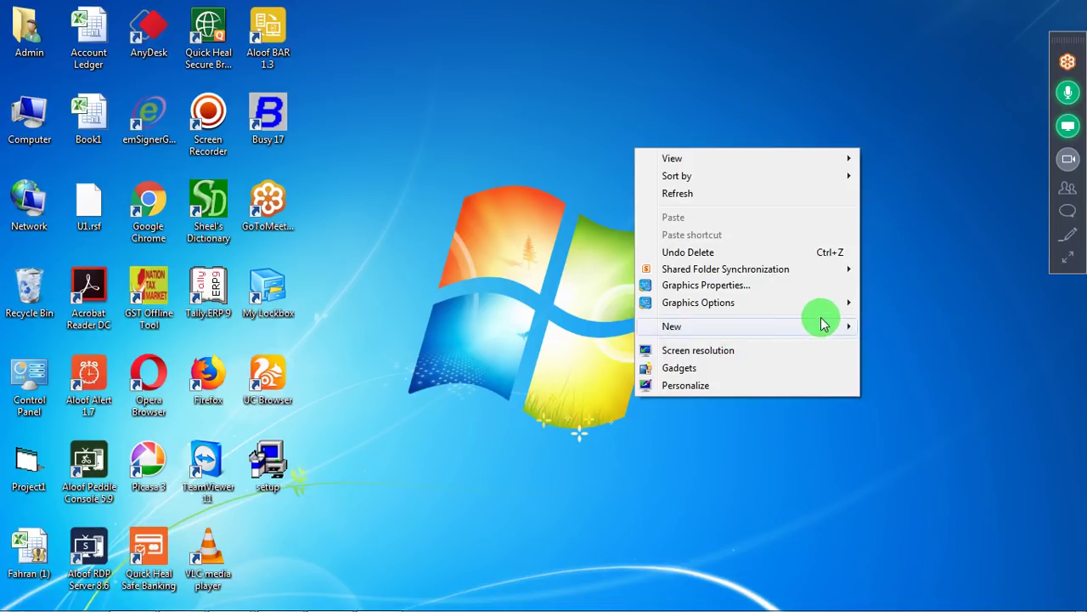
pyautogui.click(881, 348)
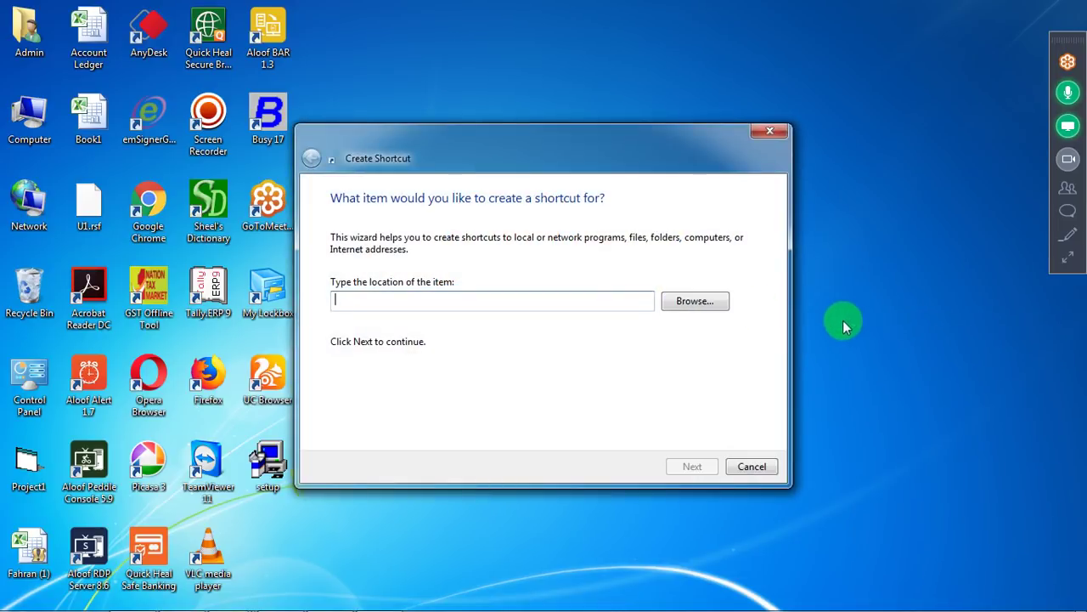
pyautogui.click(672, 300)
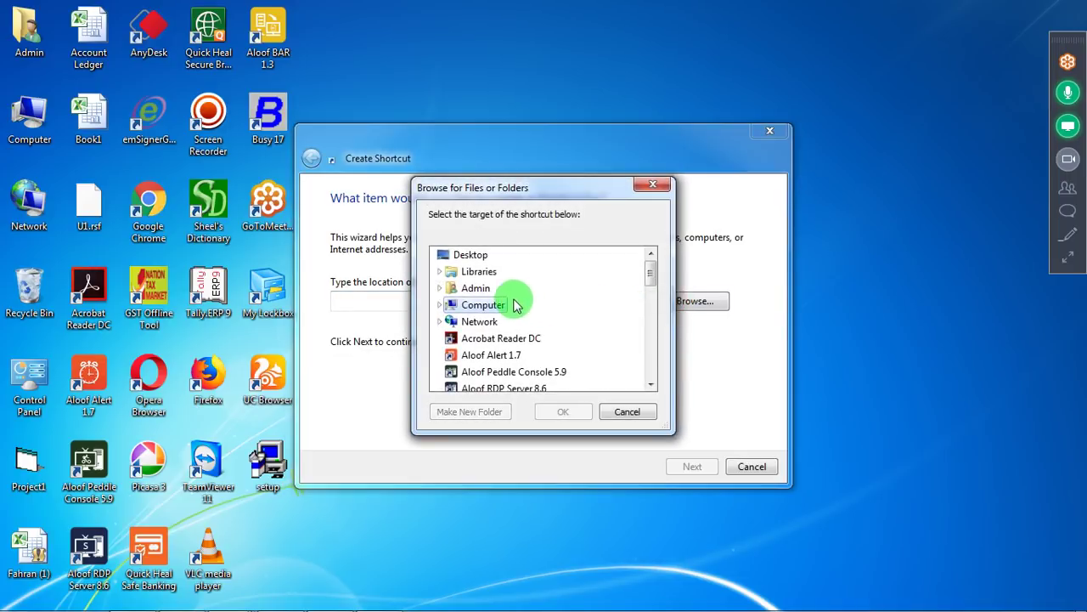
pyautogui.click(439, 304)
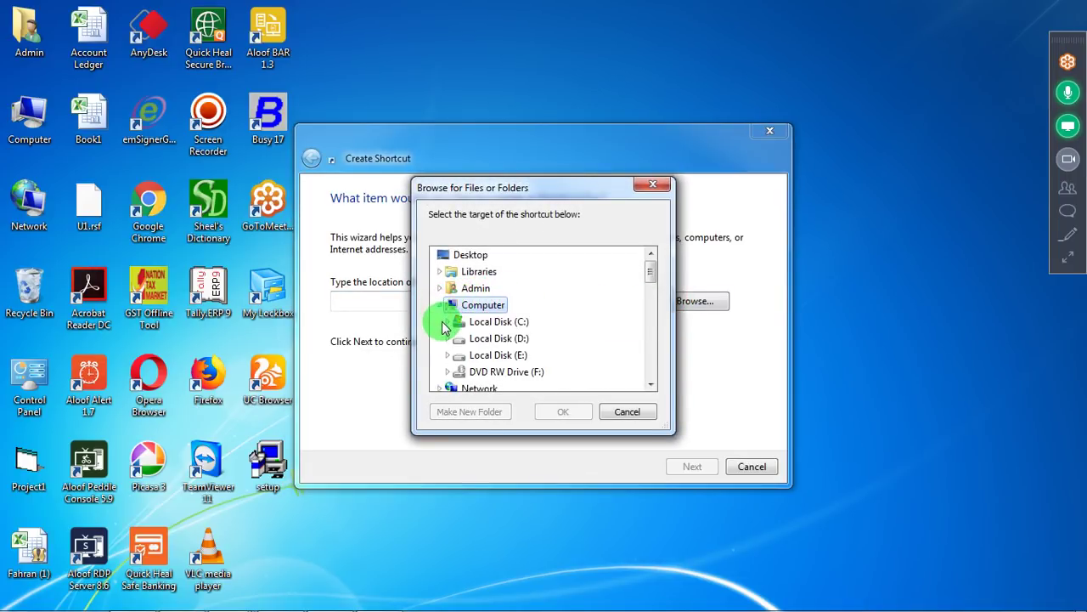
pyautogui.click(446, 321)
pyautogui.click(456, 291)
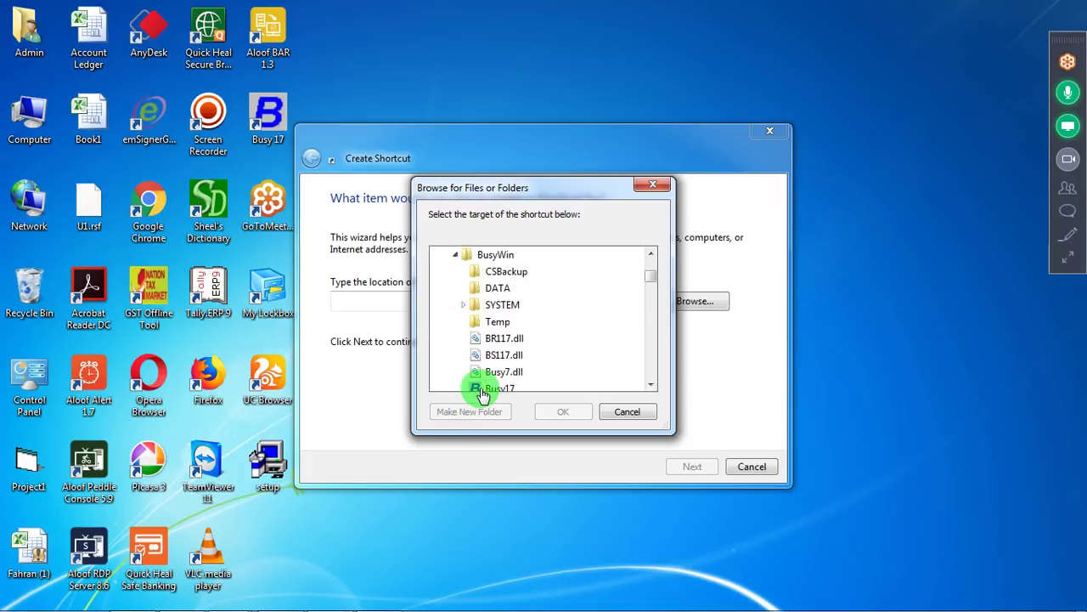
pyautogui.click(482, 394)
pyautogui.click(559, 410)
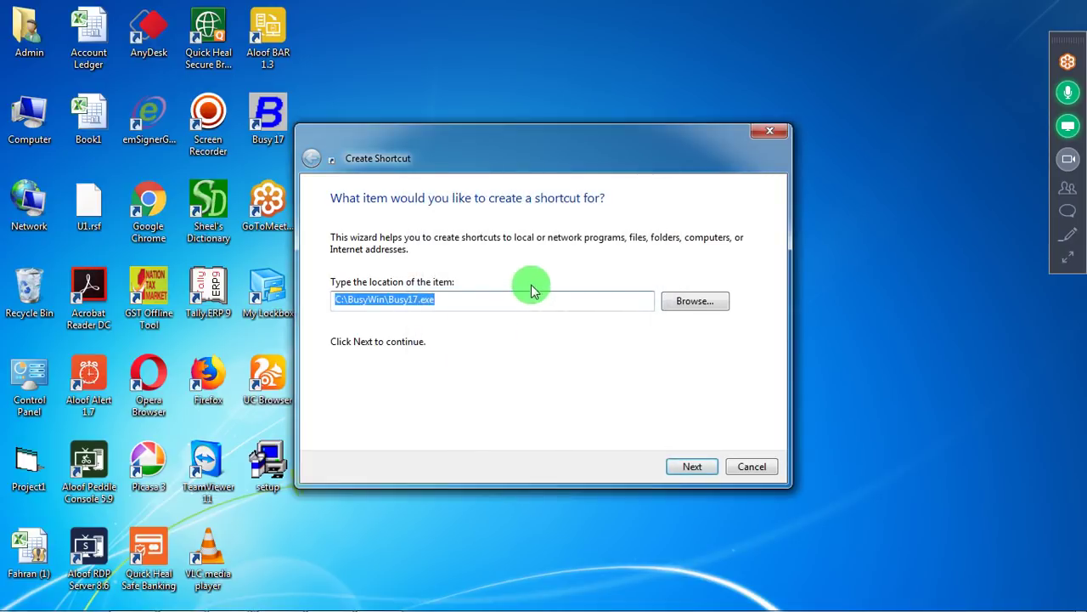
# Append the EM parameter after Busy17.exe in the shortcut's location and finish the shortcut with the name Busy17 EM.
pyautogui.click(529, 298)
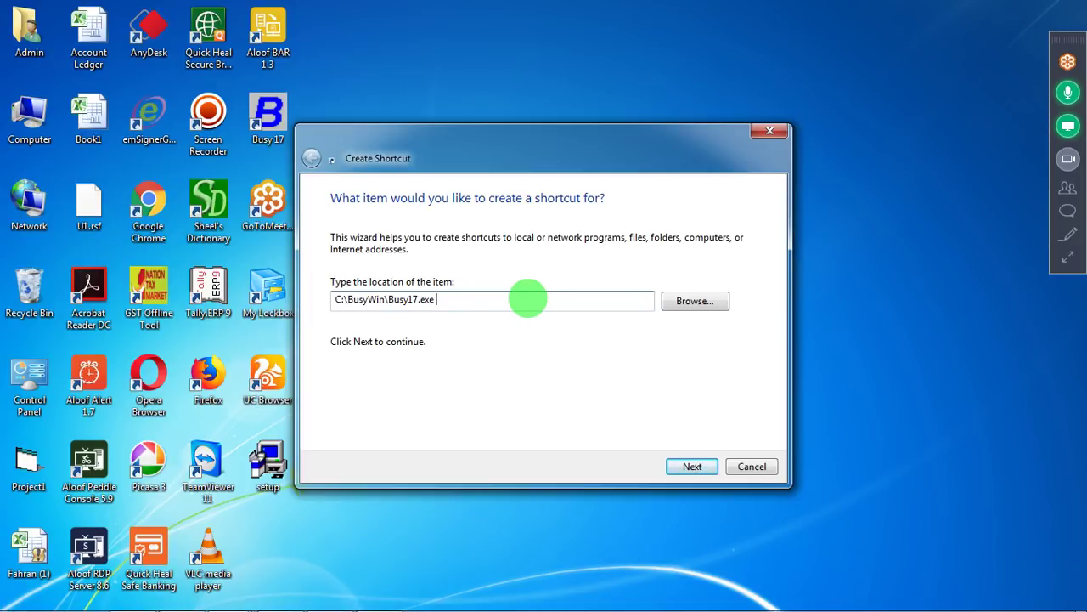
pyautogui.write('EM')
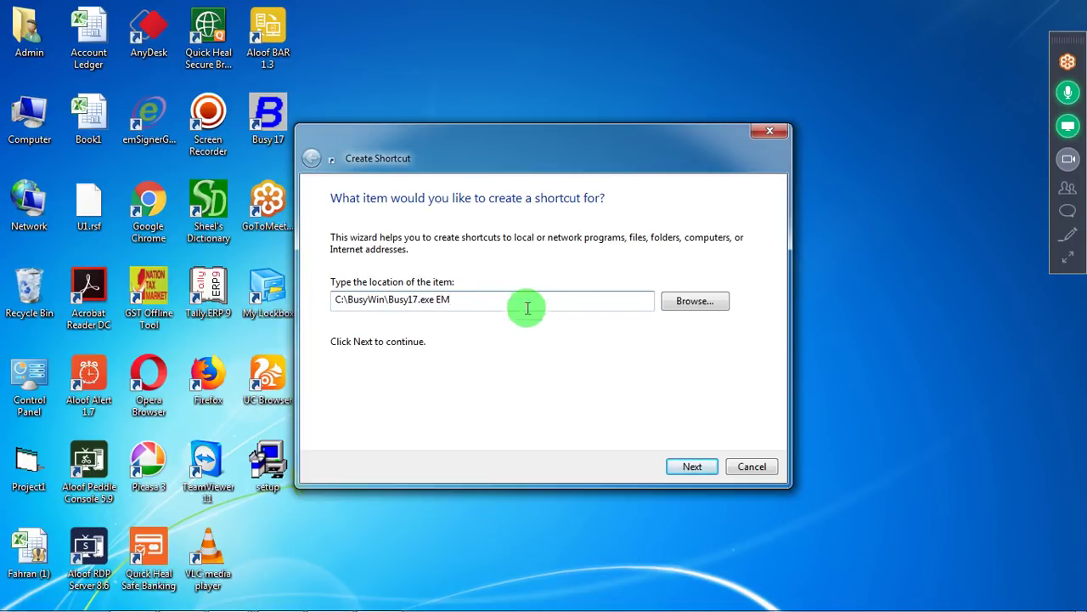
pyautogui.click(686, 467)
pyautogui.press('End')
pyautogui.write('E')
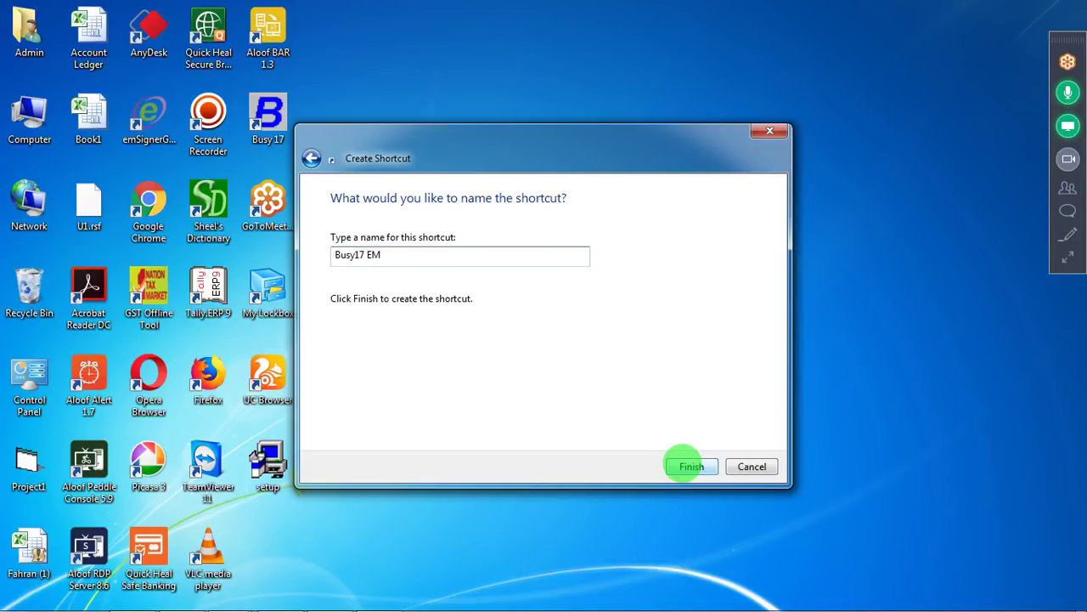
pyautogui.click(685, 466)
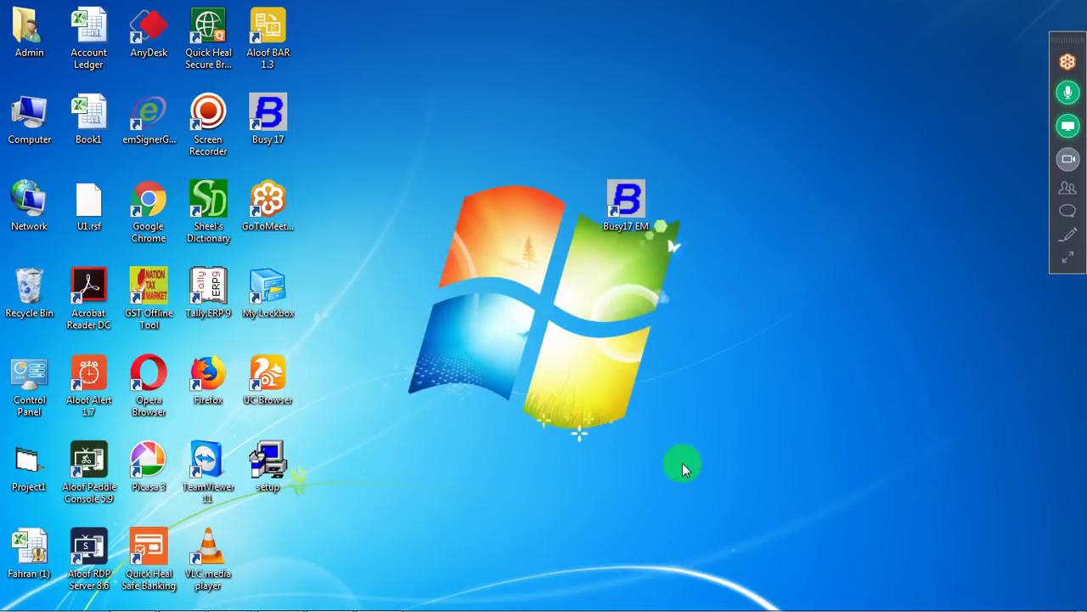
# Open Busy 17 through the Busy17 EM shortcut to try changing its BUSY model, and exit the program.
pyautogui.doubleClick(643, 193)
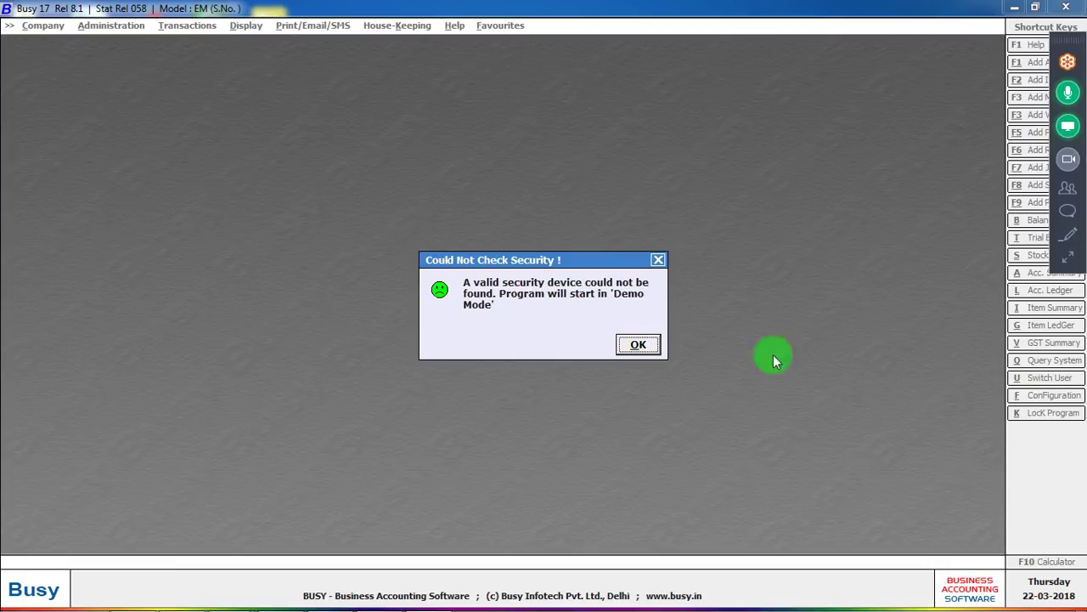
pyautogui.click(638, 348)
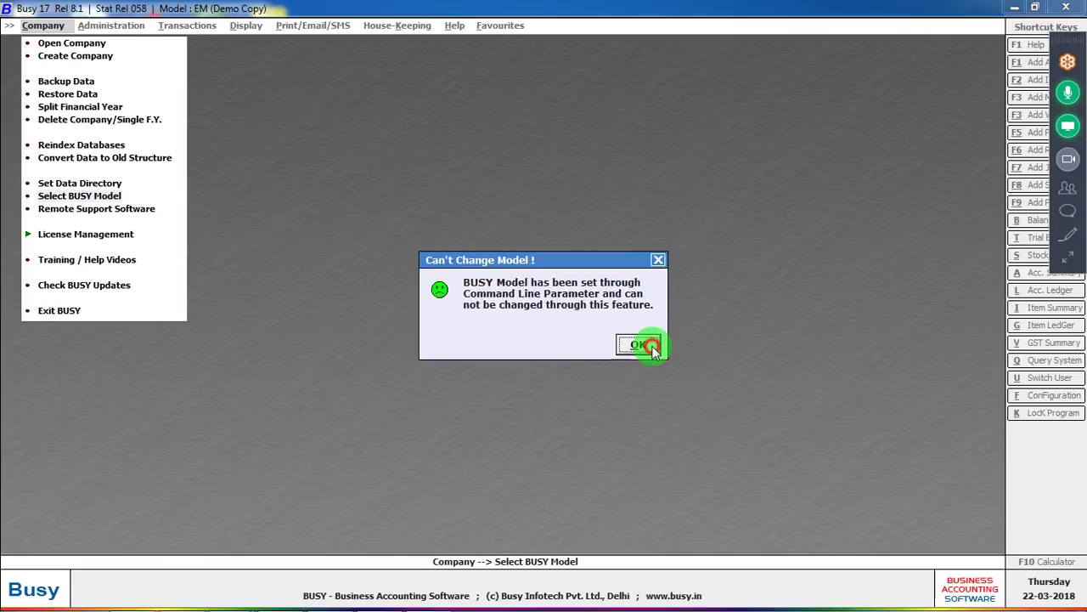
pyautogui.click(650, 346)
pyautogui.click(60, 310)
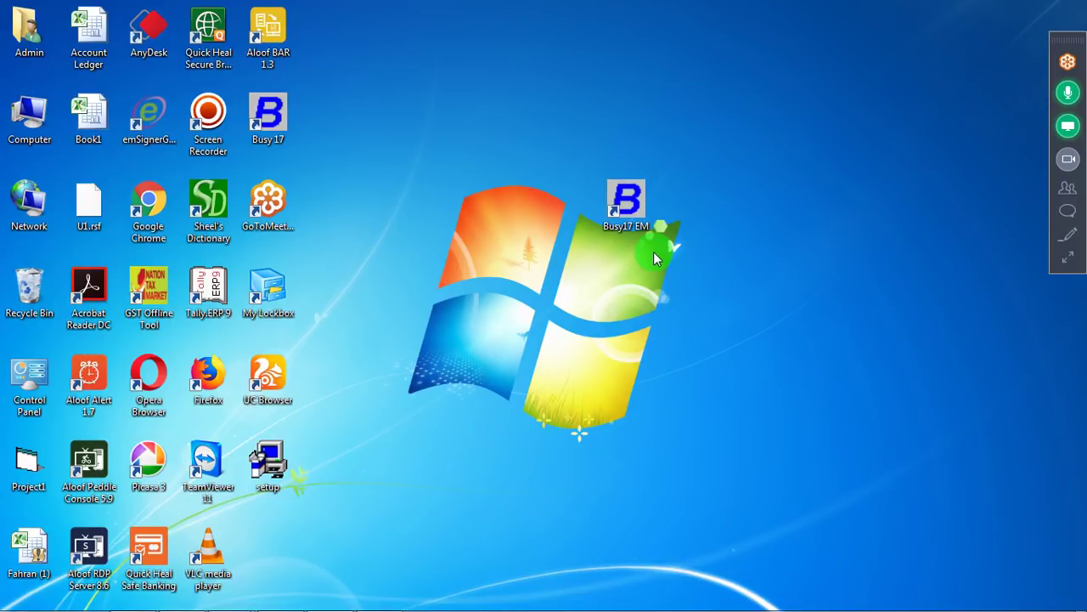
# Delete the Busy17 EM shortcut from the desktop and confirm its removal.
pyautogui.click(646, 178)
pyautogui.moveTo(645, 179); pyautogui.dragTo(616, 130)
pyautogui.press('Delete')
pyautogui.press('Return')
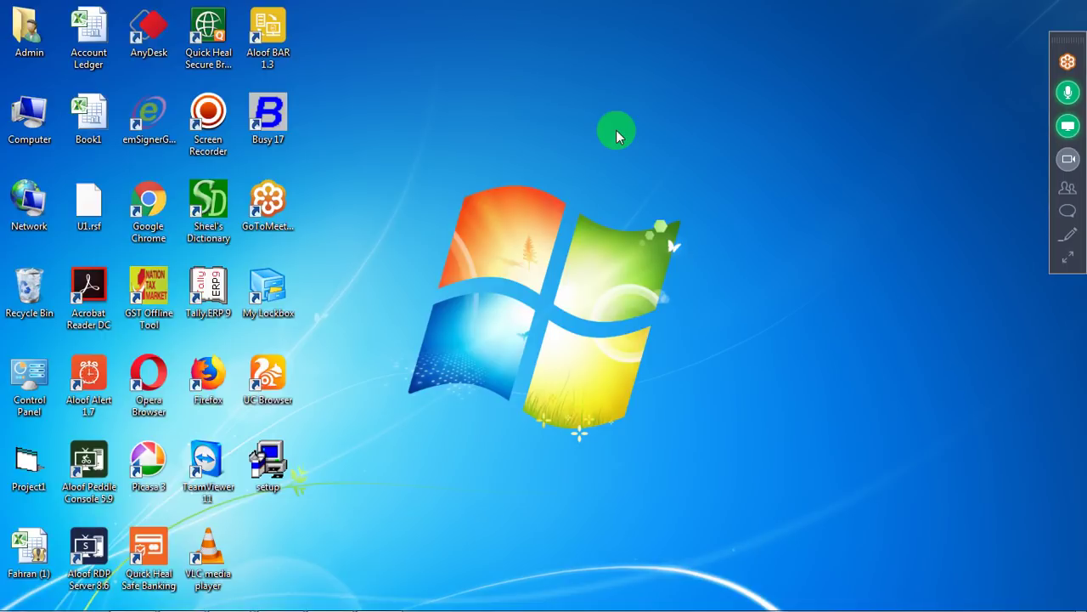
# Create another desktop shortcut and pick Busy17 from the BusyWin folder on Local Disk (C:) as its target.
pyautogui.rightClick(612, 140)
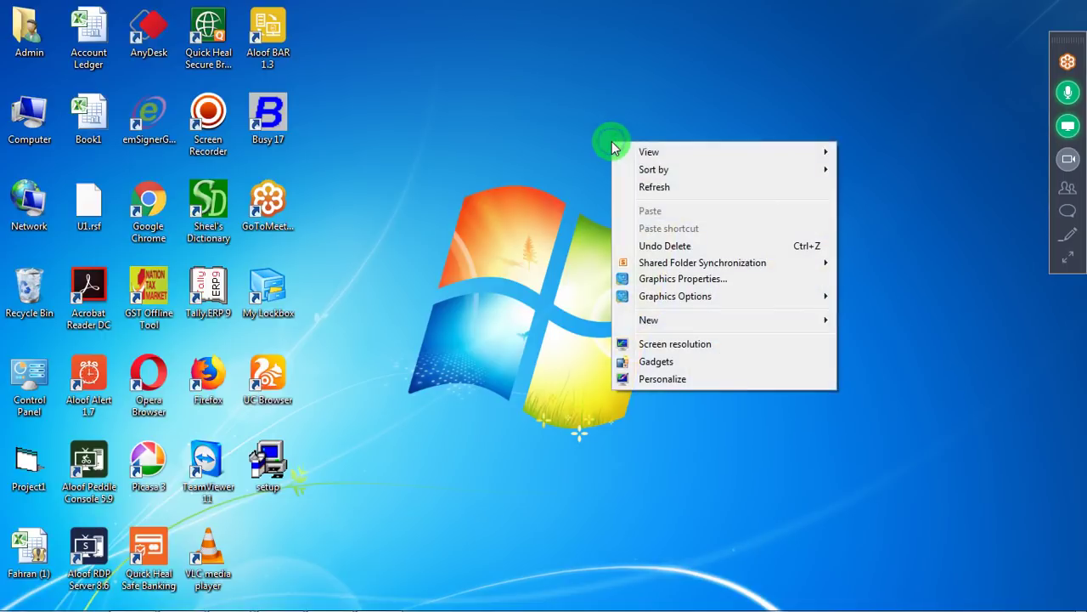
pyautogui.moveTo(639, 319)
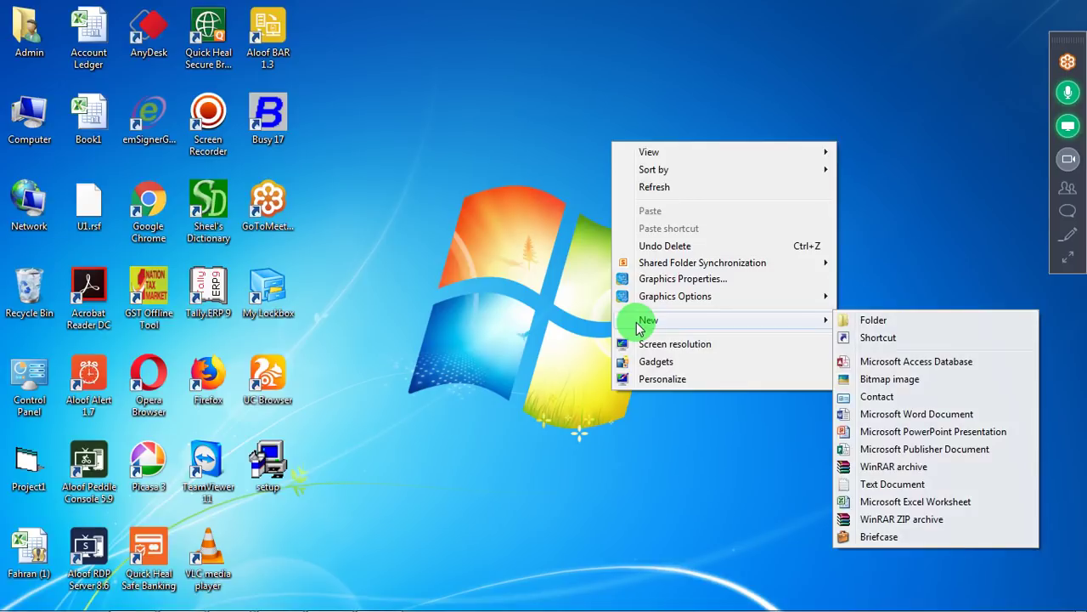
pyautogui.click(907, 341)
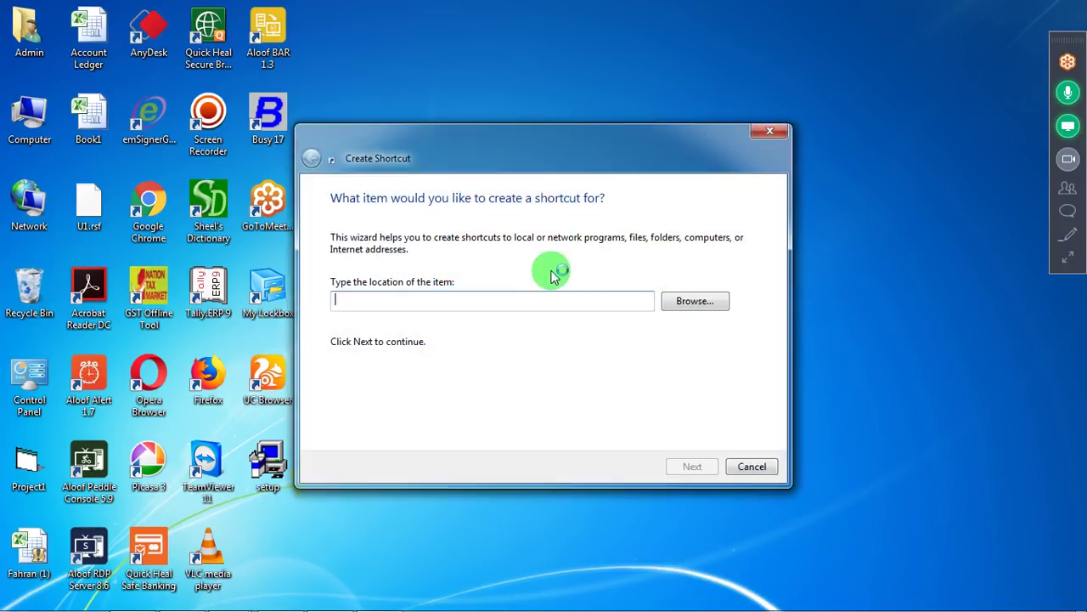
pyautogui.click(664, 304)
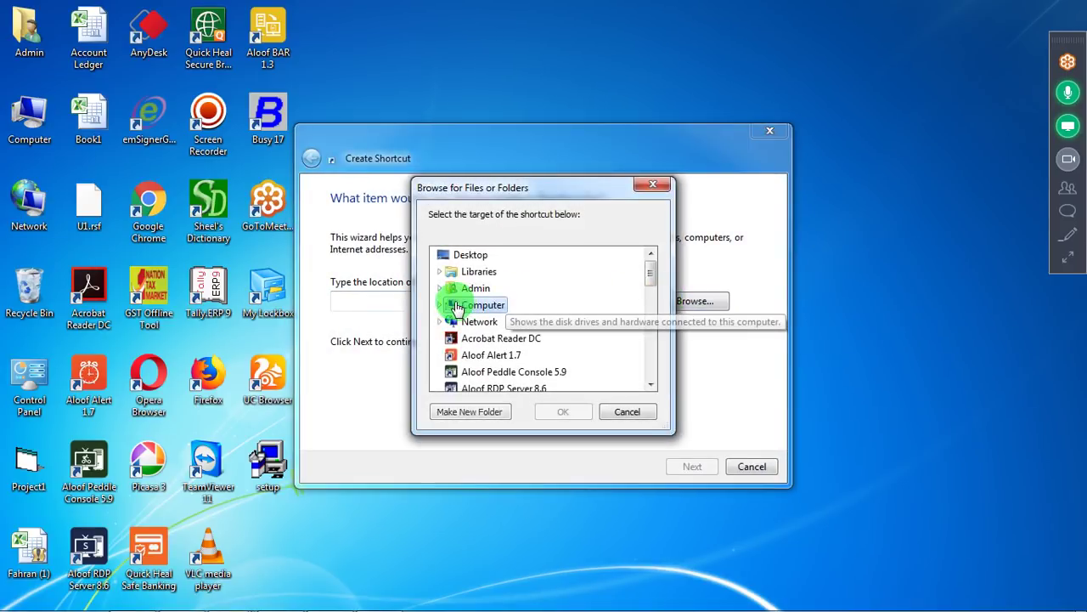
pyautogui.click(438, 306)
pyautogui.click(438, 305)
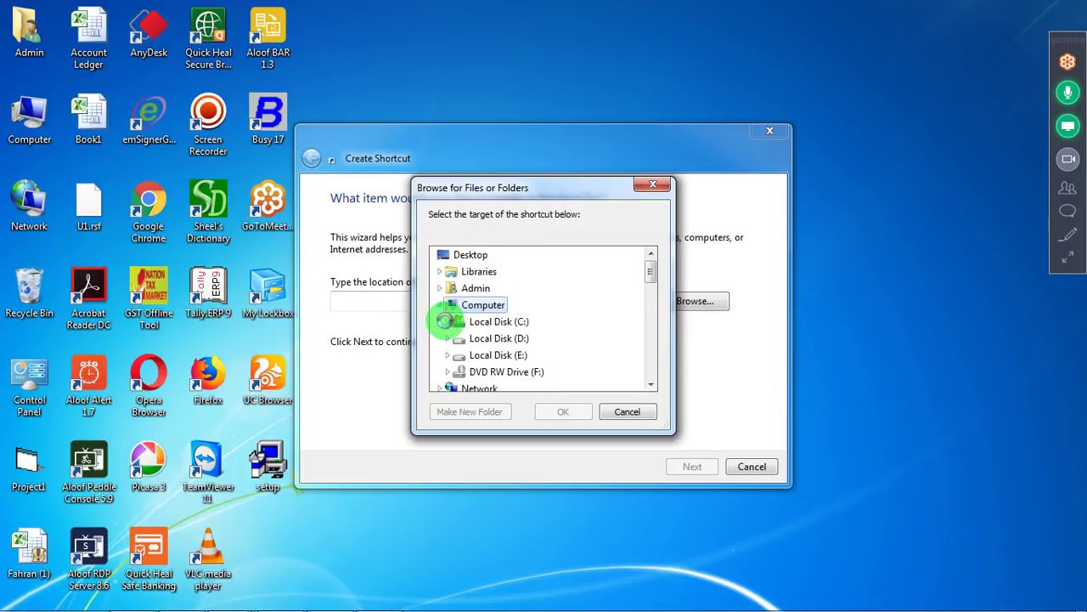
pyautogui.click(447, 321)
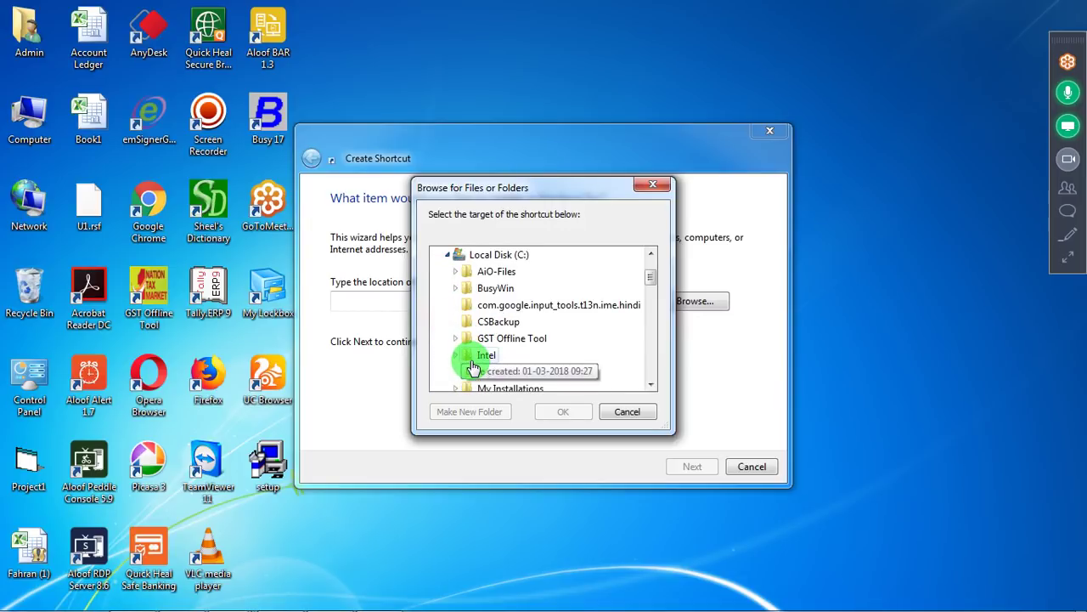
pyautogui.click(455, 288)
pyautogui.click(493, 306)
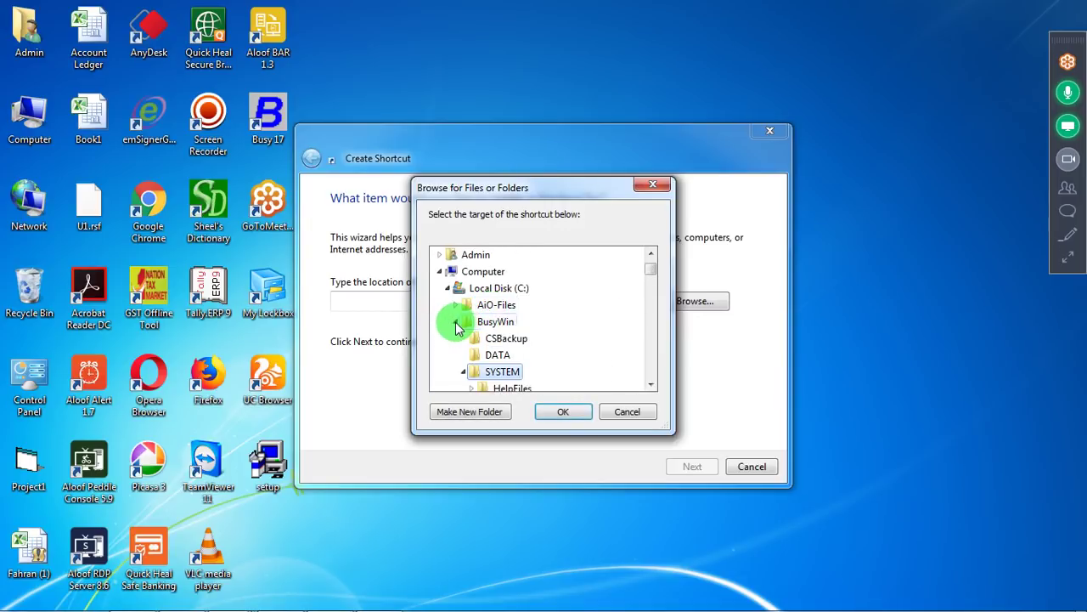
pyautogui.click(463, 371)
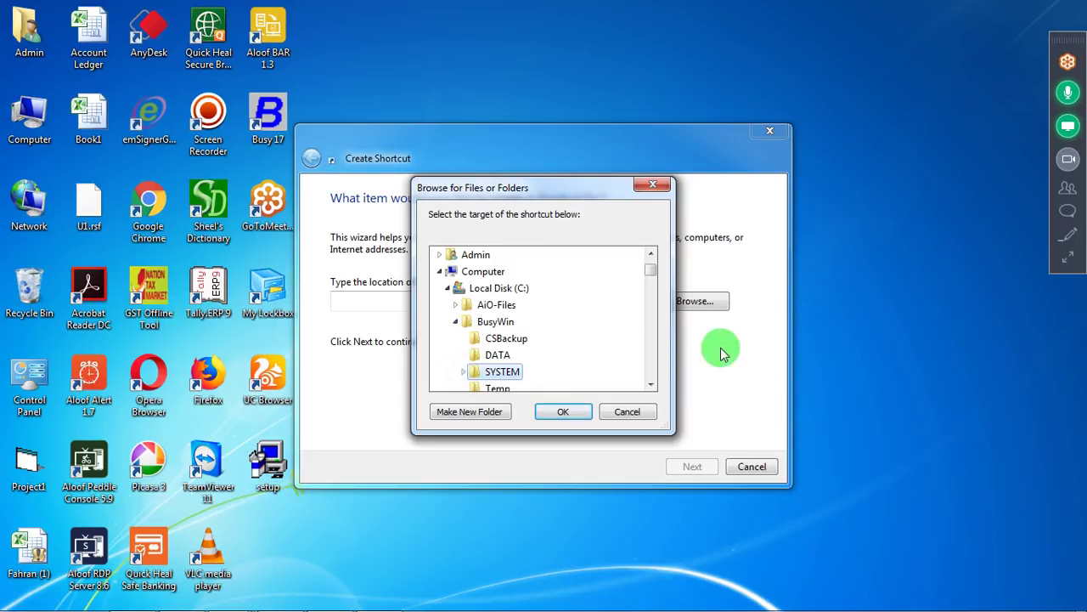
pyautogui.scroll(-2, 655, 381)
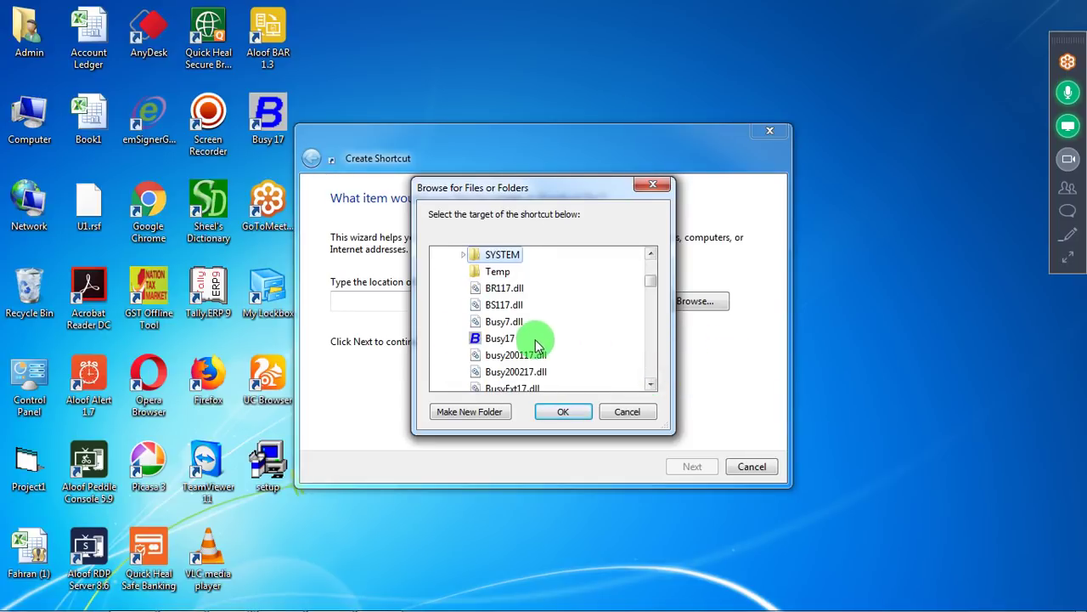
pyautogui.click(501, 340)
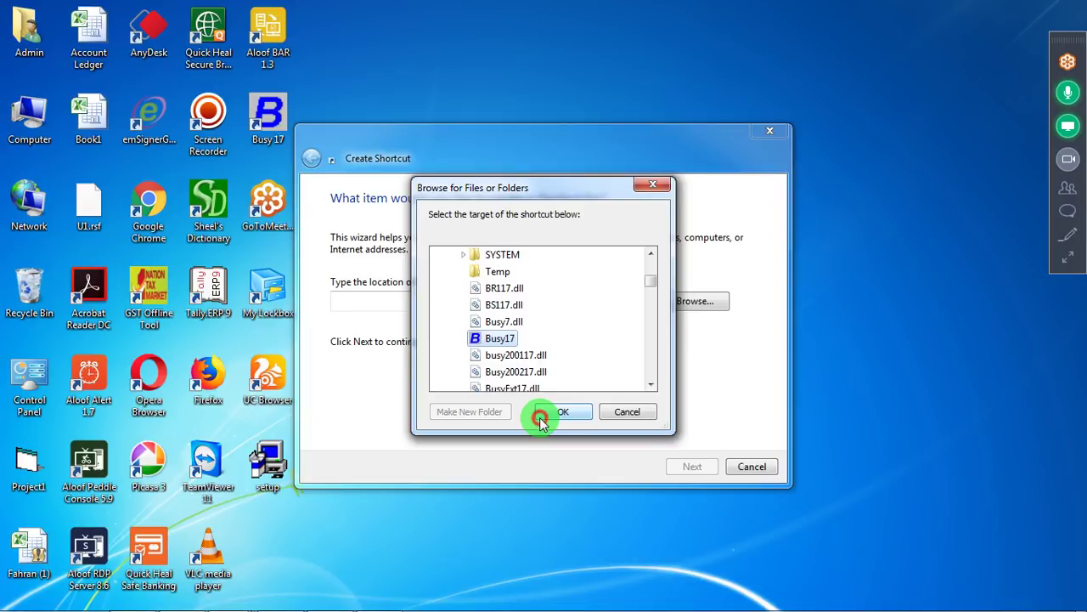
pyautogui.click(541, 414)
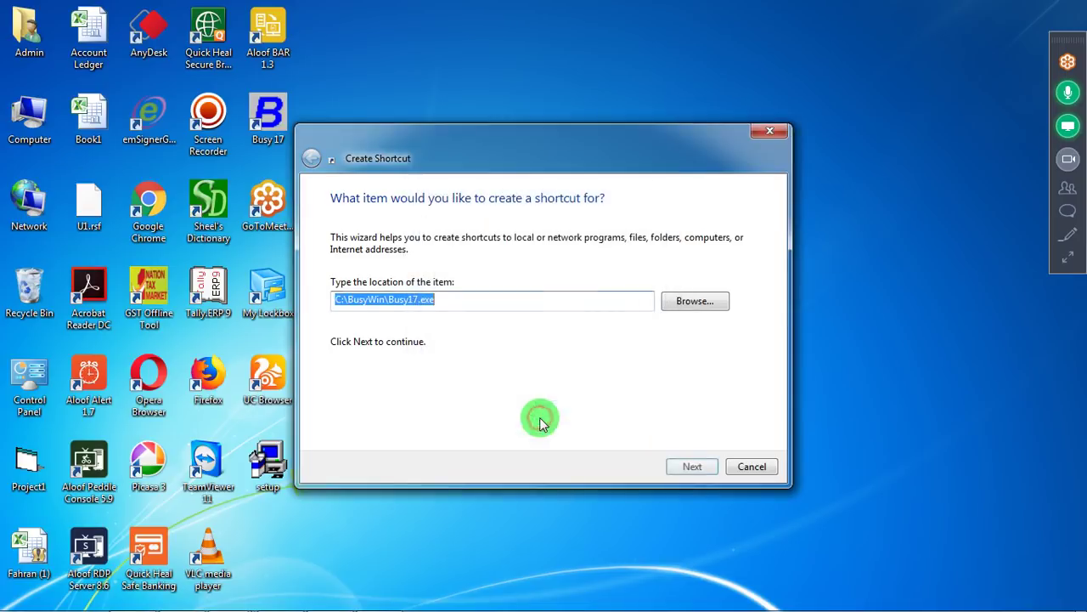
# Append a space and ? after Busy17.exe in the shortcut's location and finish the shortcut with the name Busy17.
pyautogui.click(470, 303)
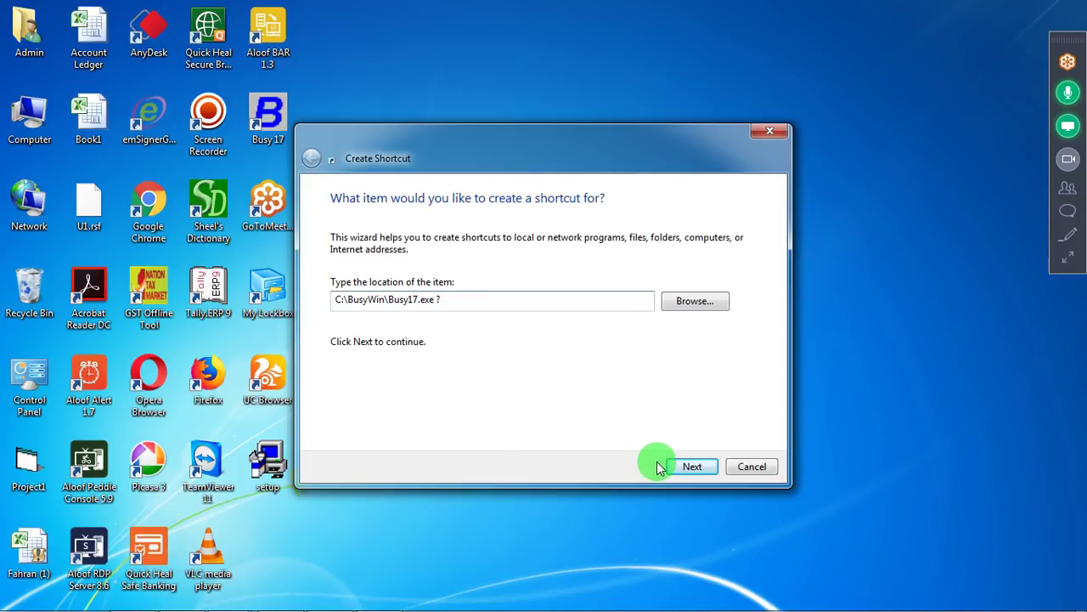
pyautogui.click(693, 465)
pyautogui.click(693, 466)
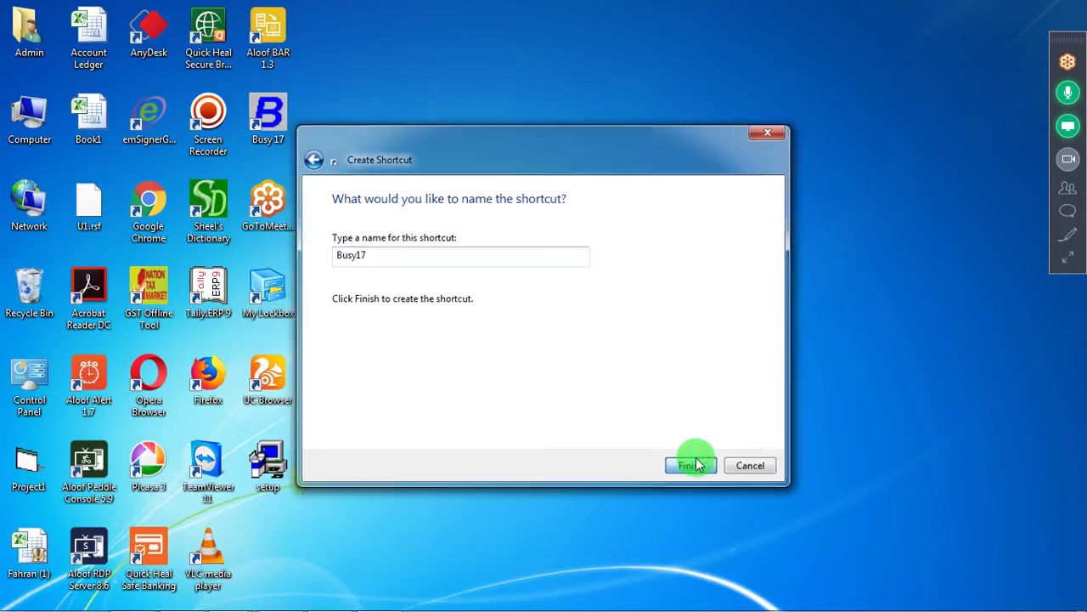
# Launch Busy 17 through the new Busy17 shortcut, specify the command line for the SS model, and exit the program.
pyautogui.click(616, 233)
pyautogui.doubleClick(617, 230)
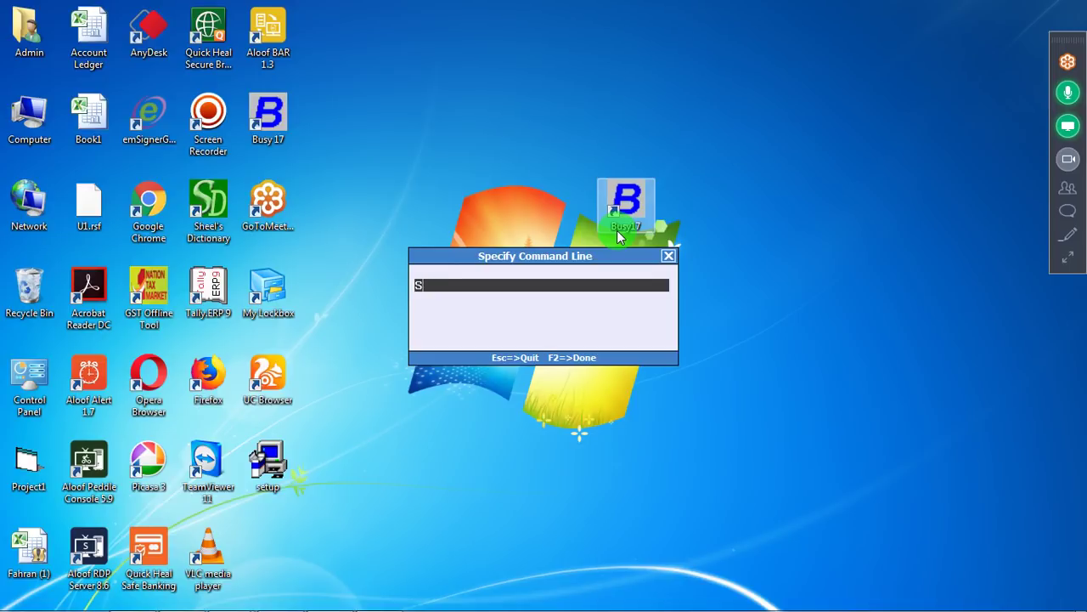
pyautogui.press('Return')
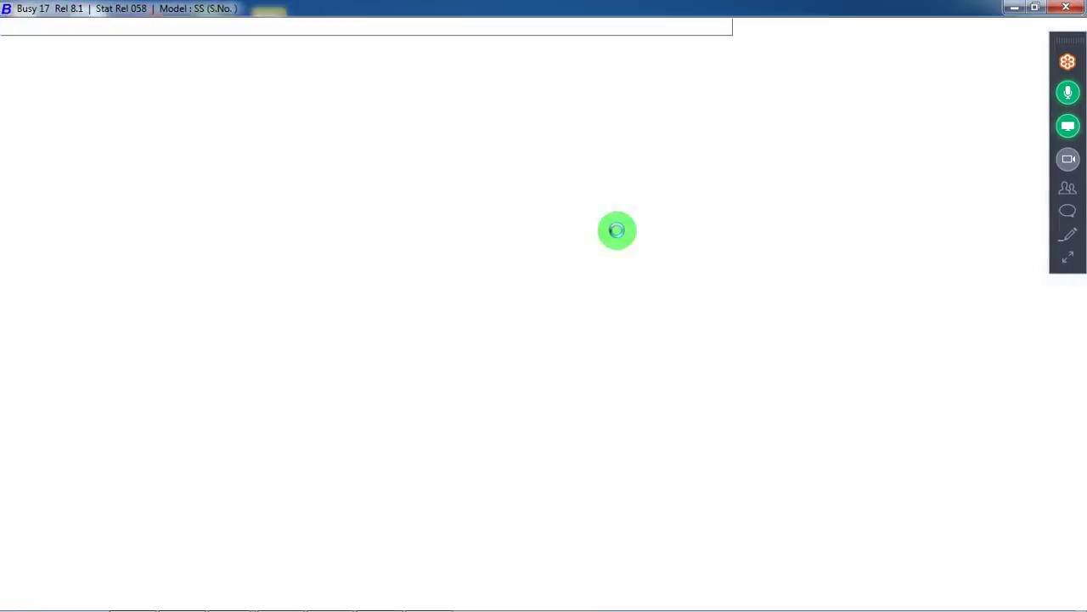
pyautogui.press('Return')
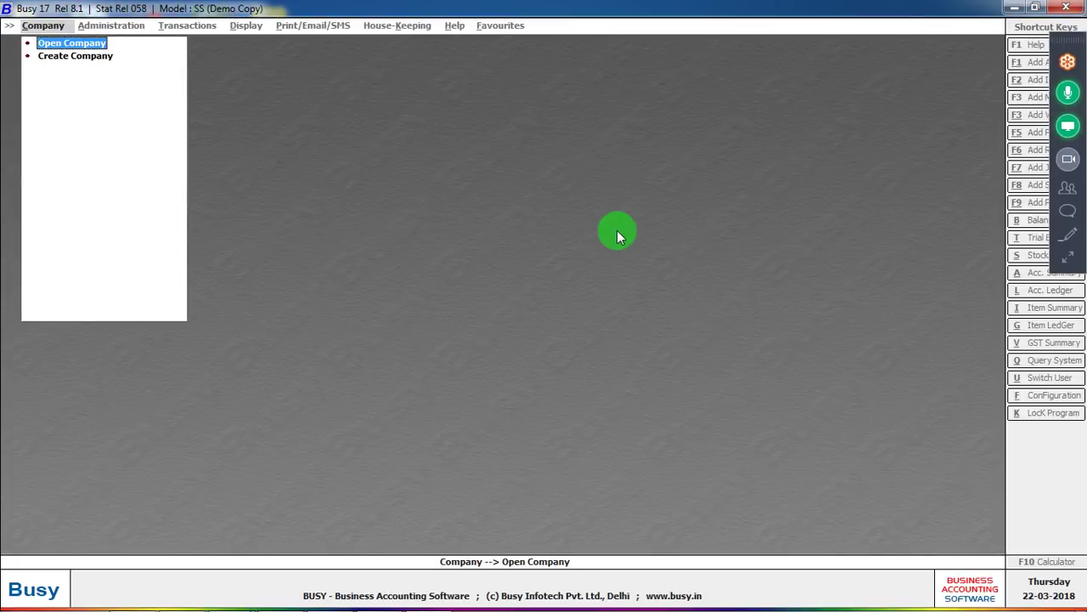
pyautogui.press('Up')
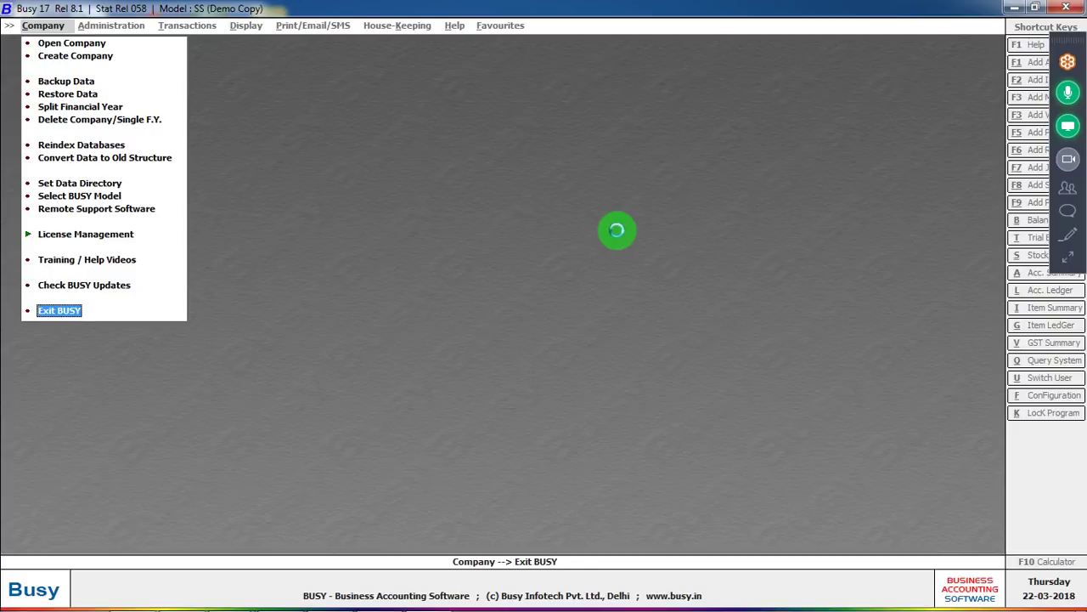
pyautogui.press('Return')
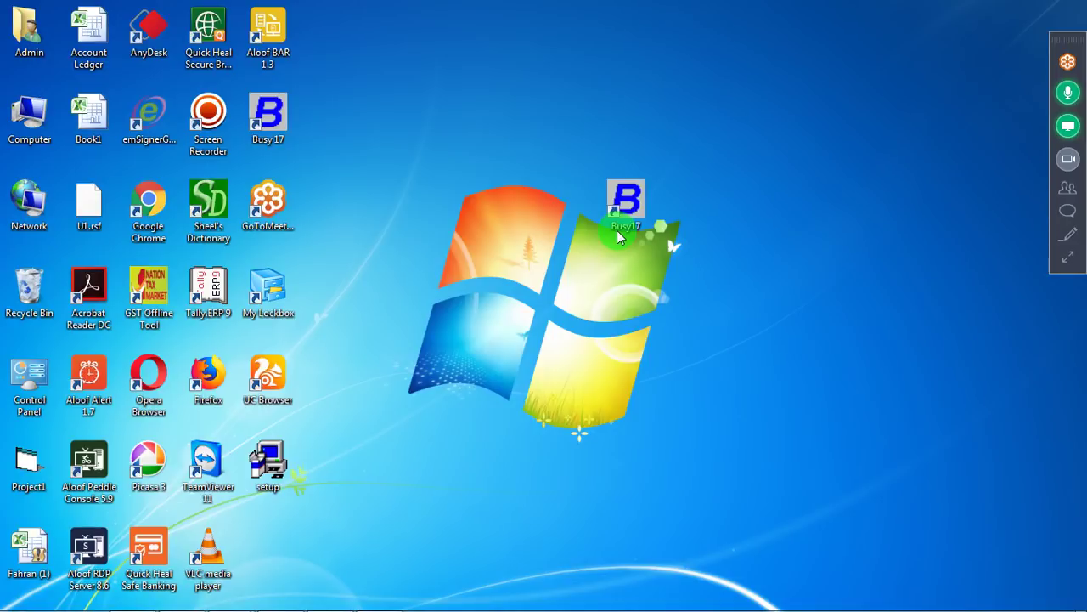
pyautogui.moveTo(999, 601)
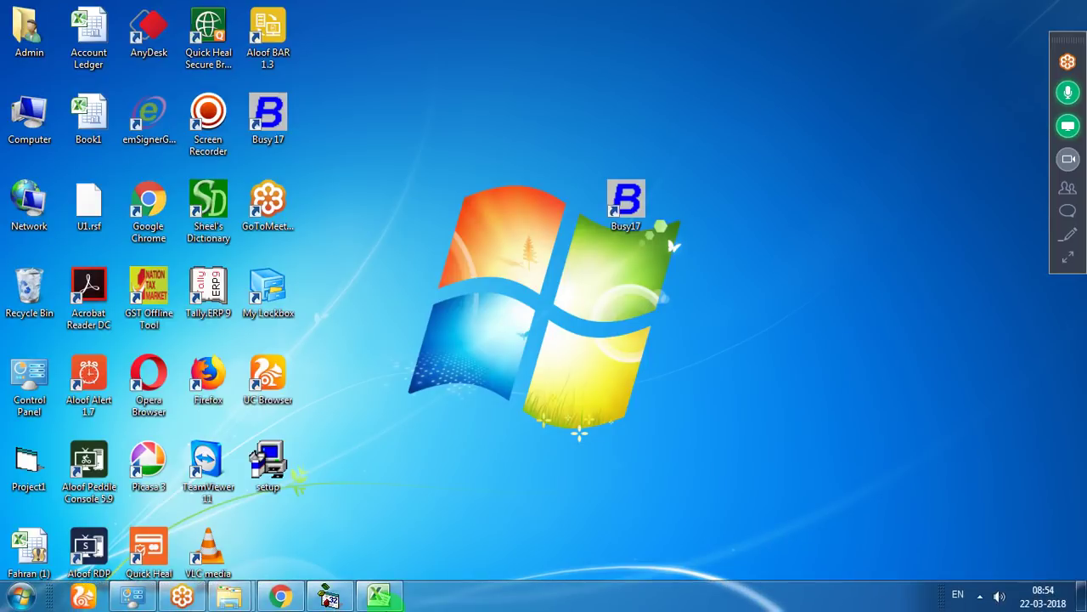
pyautogui.click(980, 594)
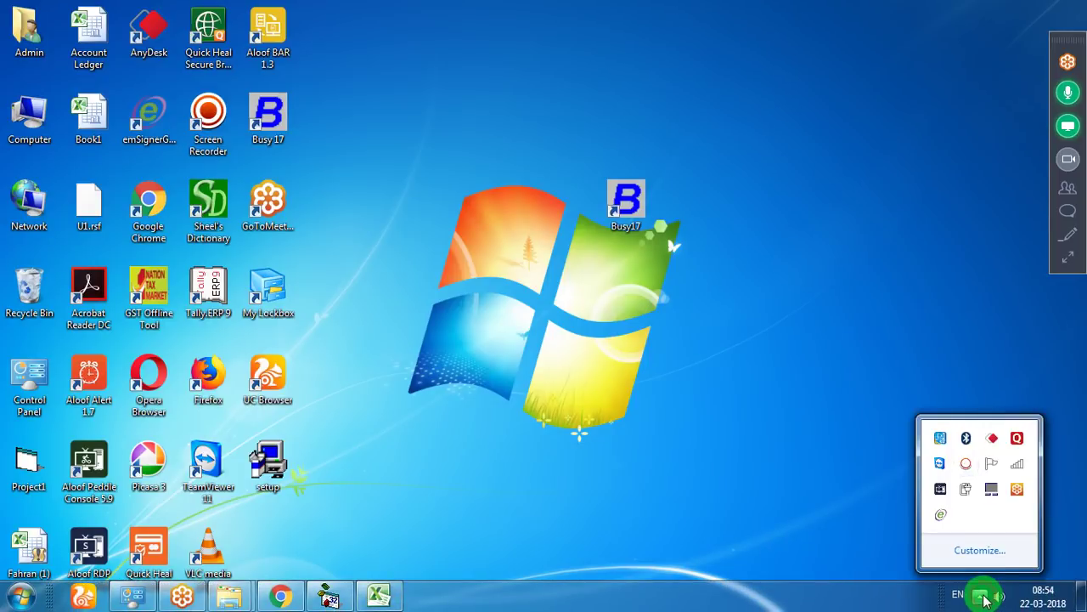
pyautogui.click(1068, 91)
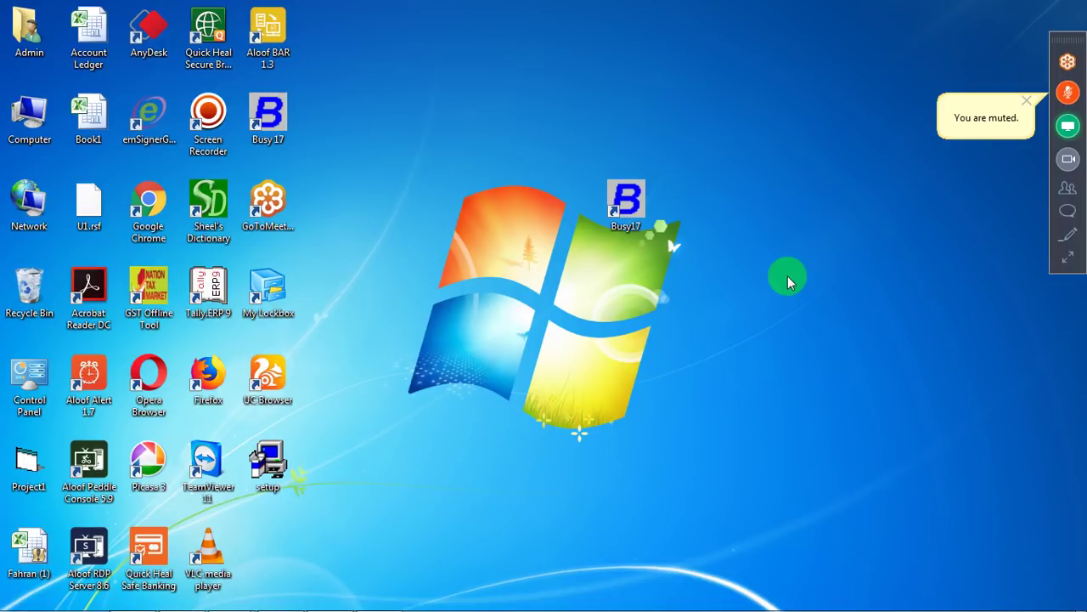
pyautogui.moveTo(884, 609)
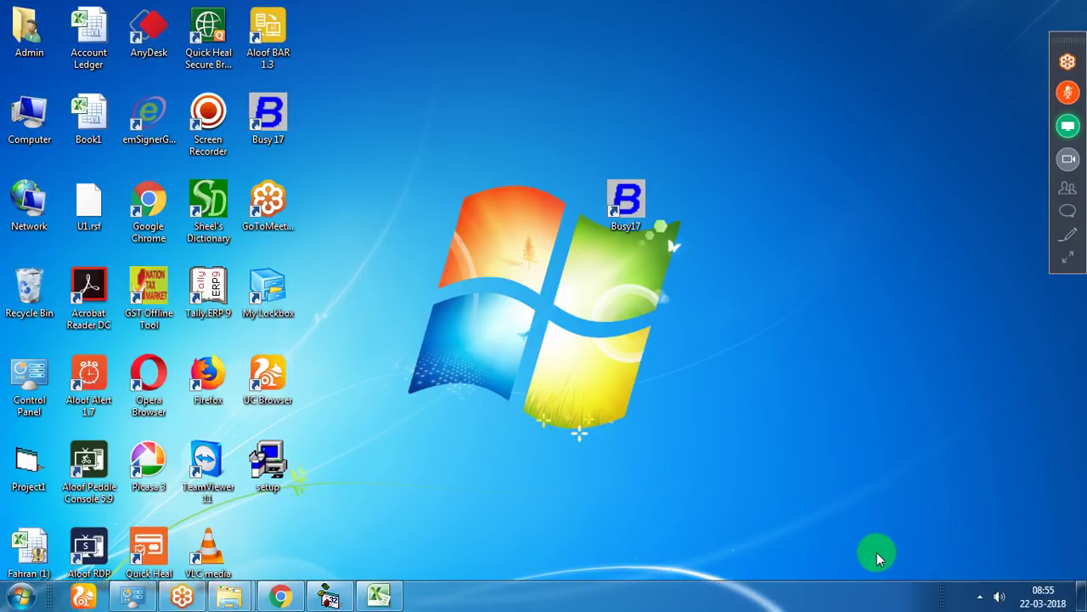
pyautogui.click(982, 596)
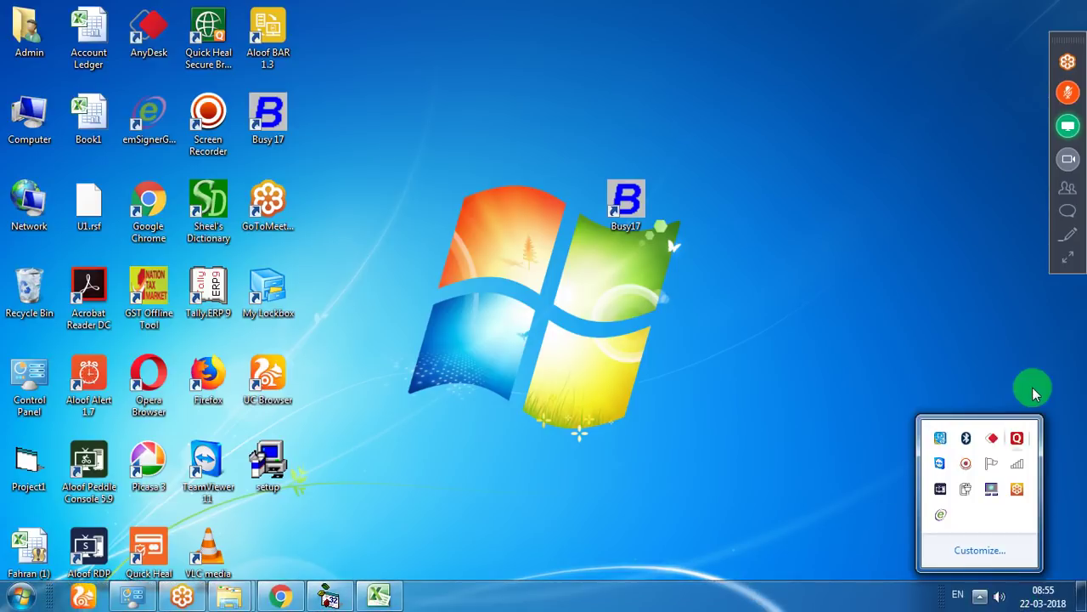
pyautogui.rightClick(966, 465)
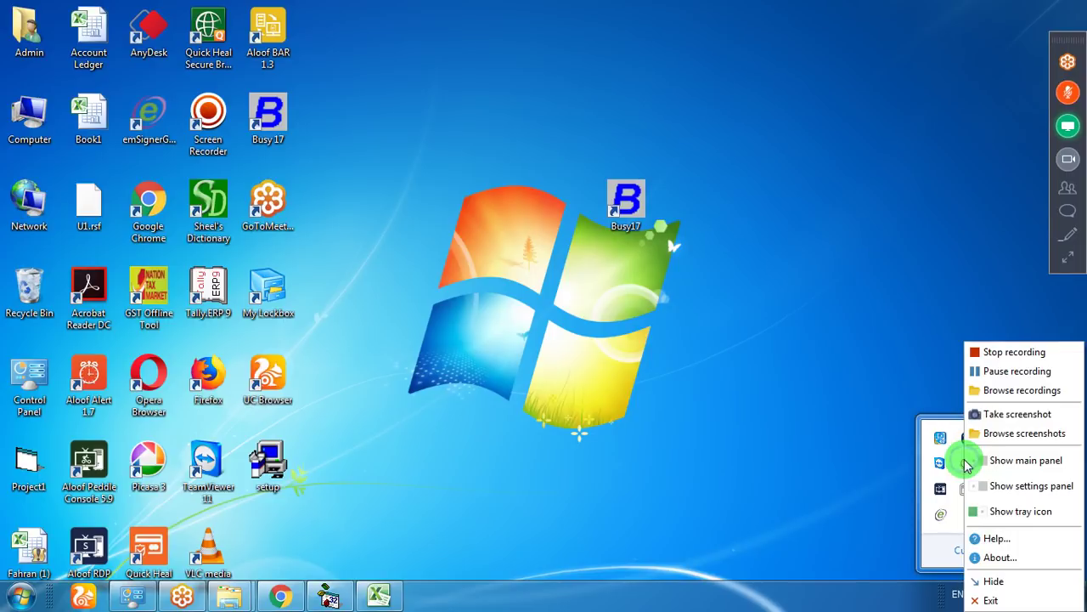